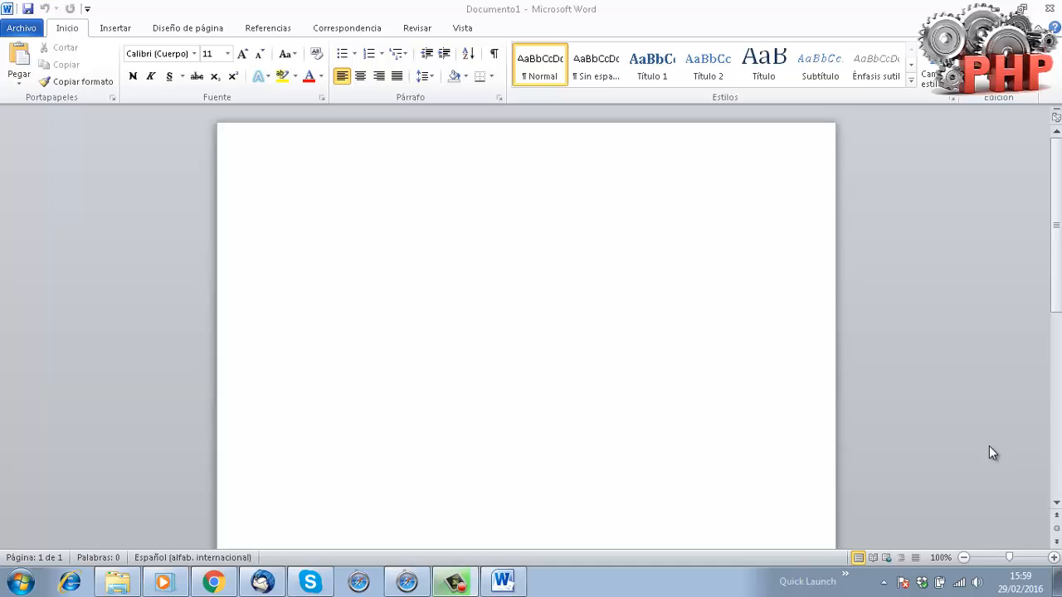
Type Xampp, Wampp and appserv on three separate lines of the blank Word page.
left_click(498, 271)
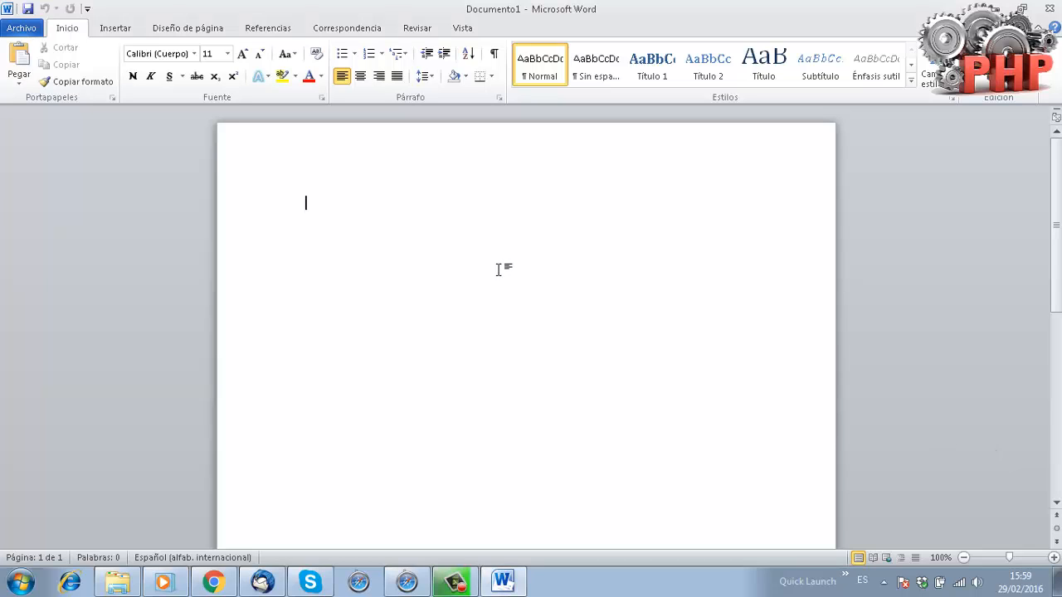
type("xamp")
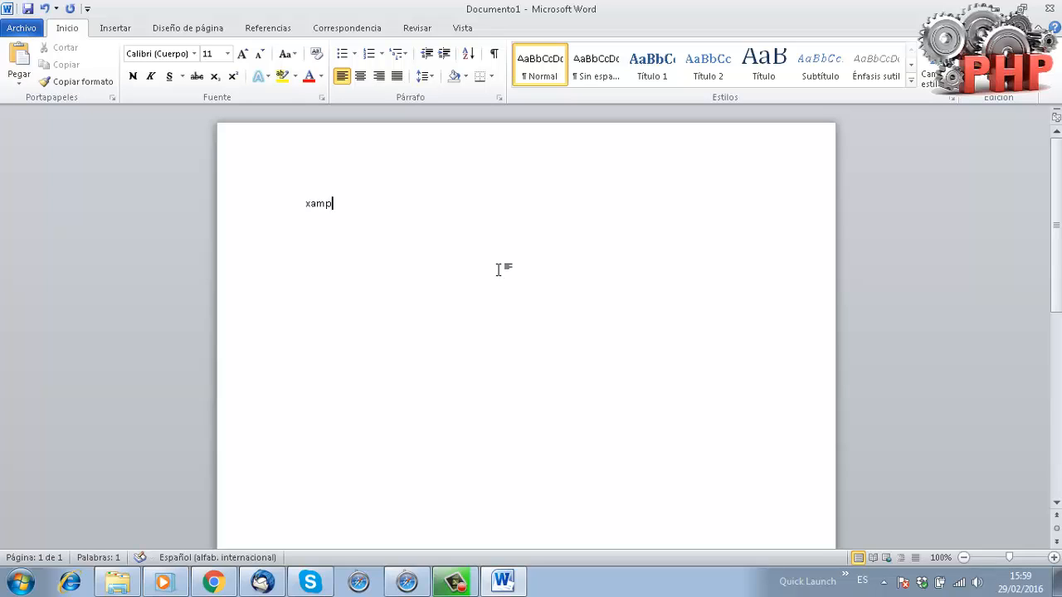
type("p")
key("Return")
type("wampp")
key("Return")
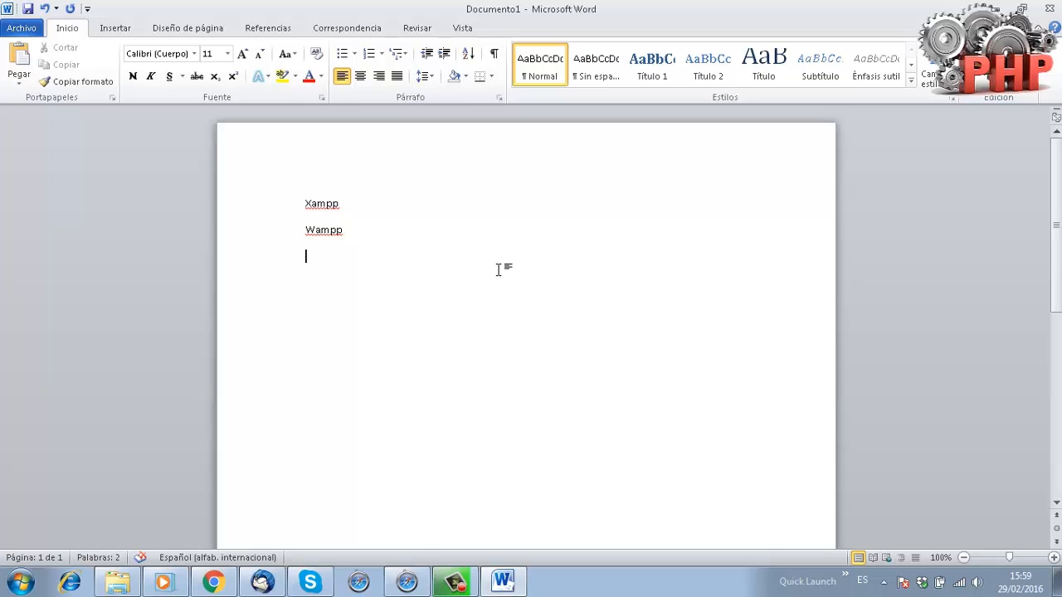
type("appserv")
Search Google for appserv in Chrome and open the appservnetwork.com result.
left_click(214, 582)
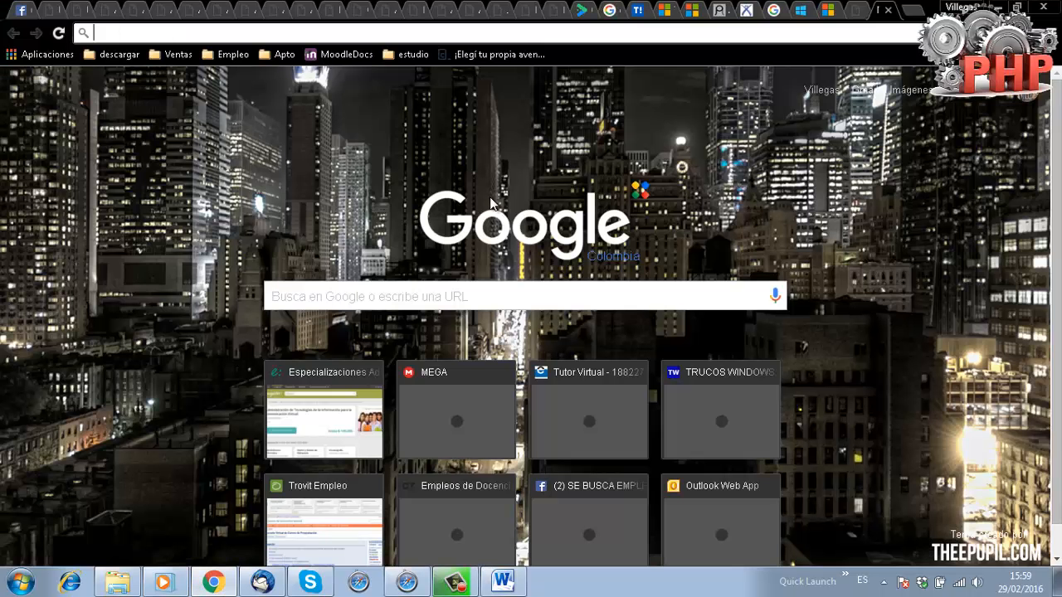
left_click(507, 285)
type("appse")
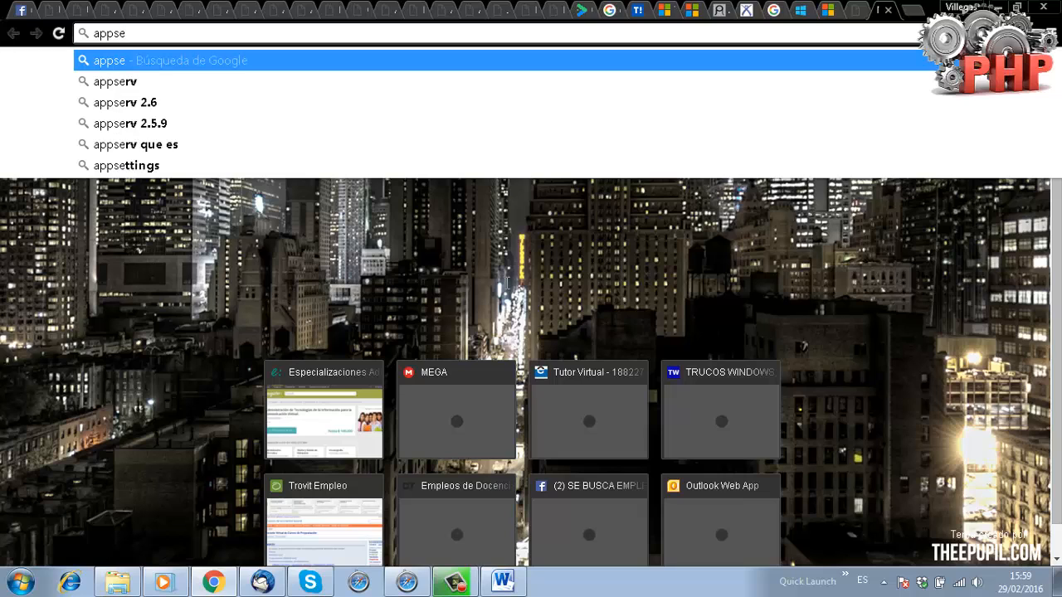
key("Down")
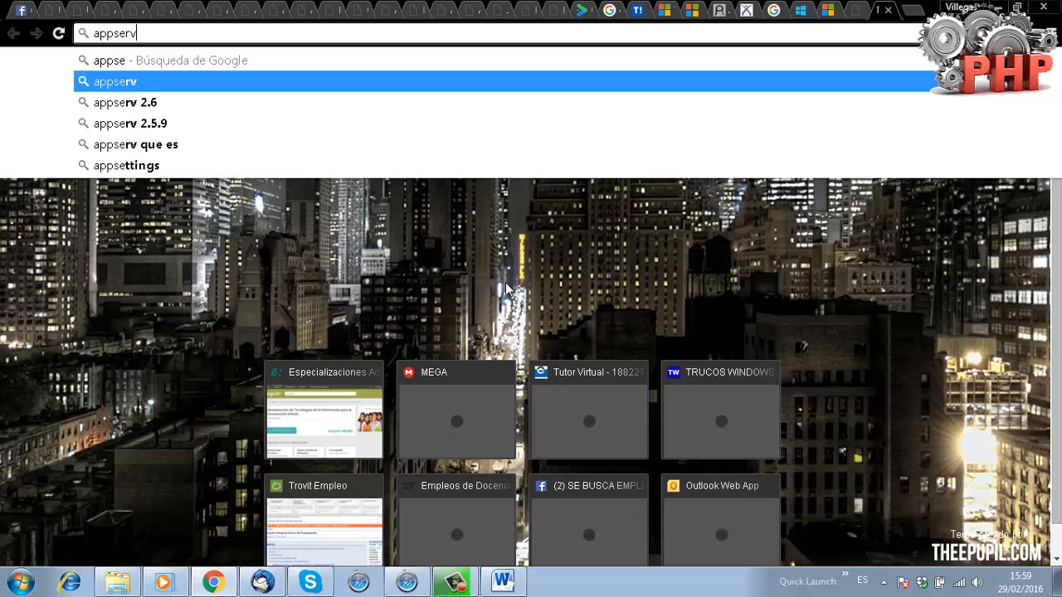
key("Return")
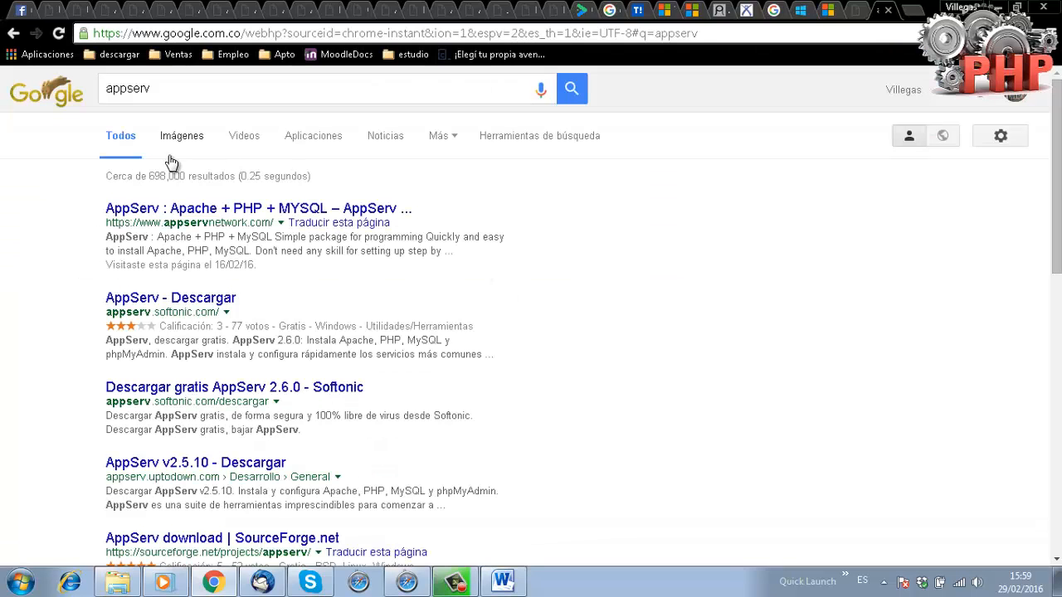
left_click_drag(106, 222, 264, 223)
left_click(264, 211)
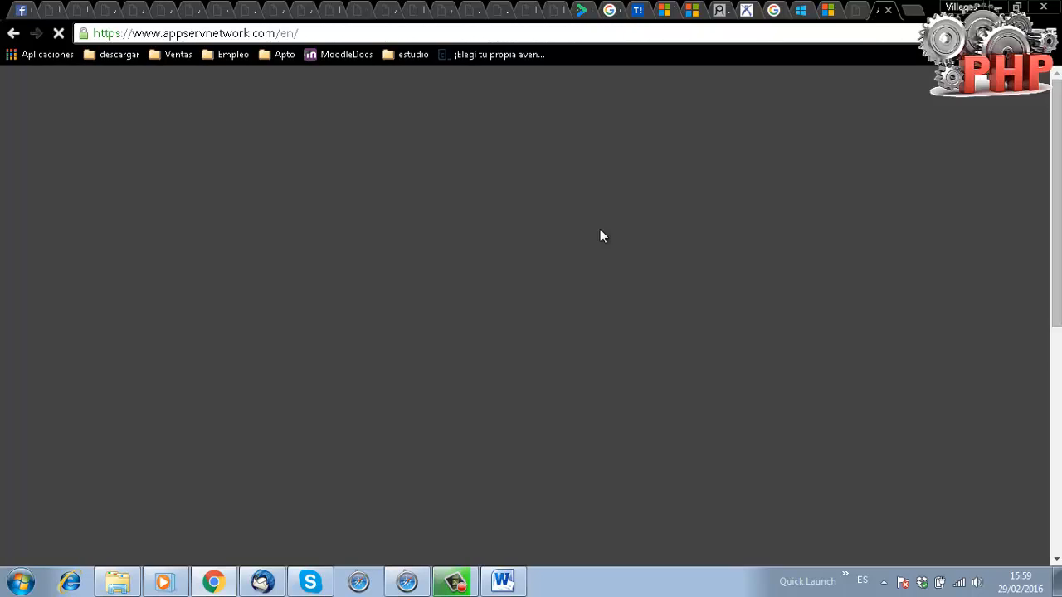
Review the Apache 2.4.18, PHP, MySQL 5.7.10 and phpMyAdmin 4.5.4.1 versions, then start the AppServ 8.1.0 download.
scroll(477, 232, "down", 4)
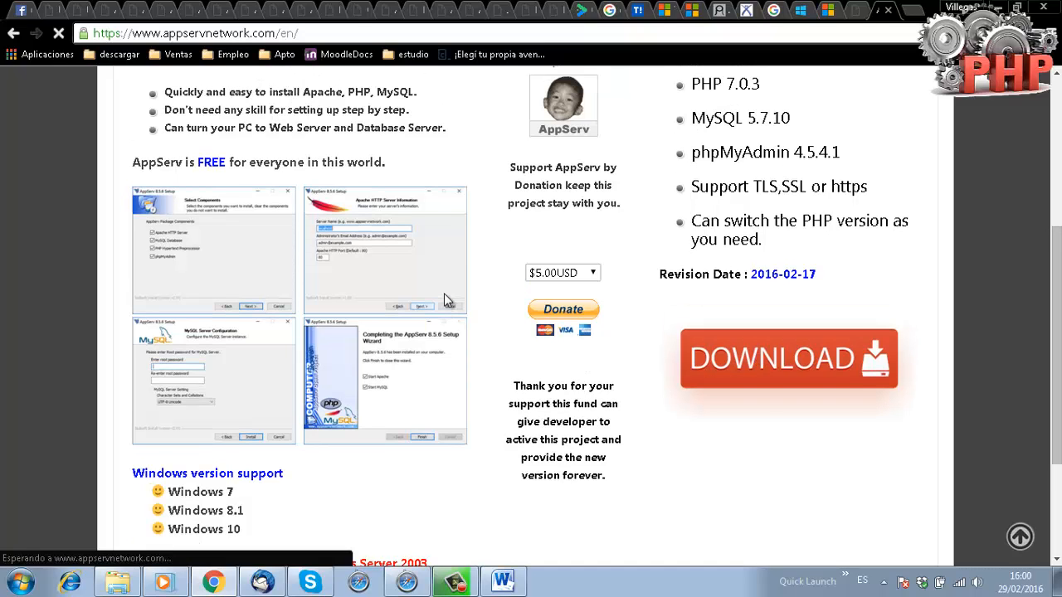
scroll(446, 300, "down", 2)
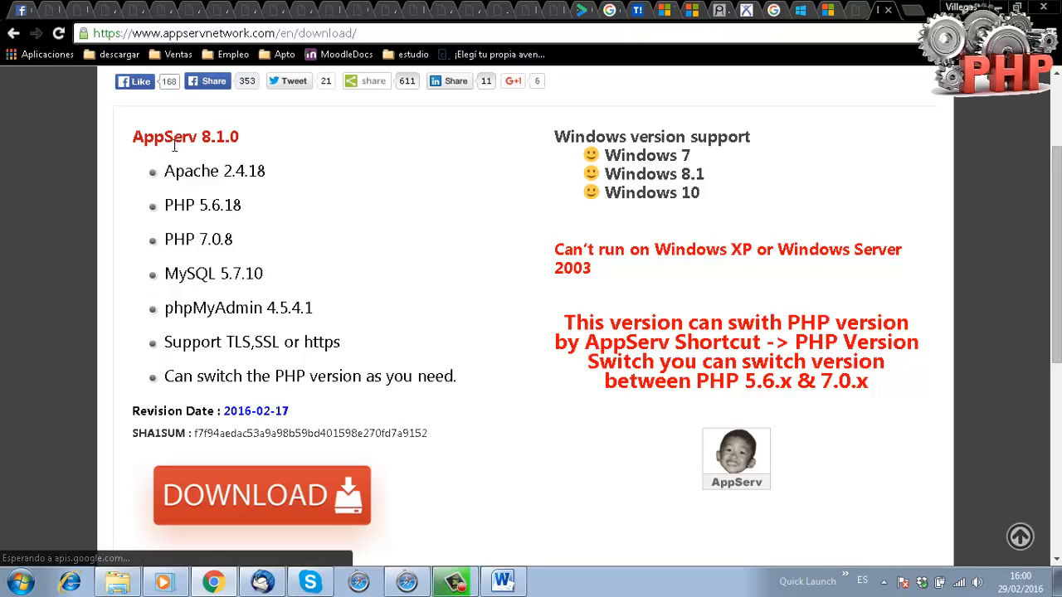
left_click_drag(165, 171, 268, 171)
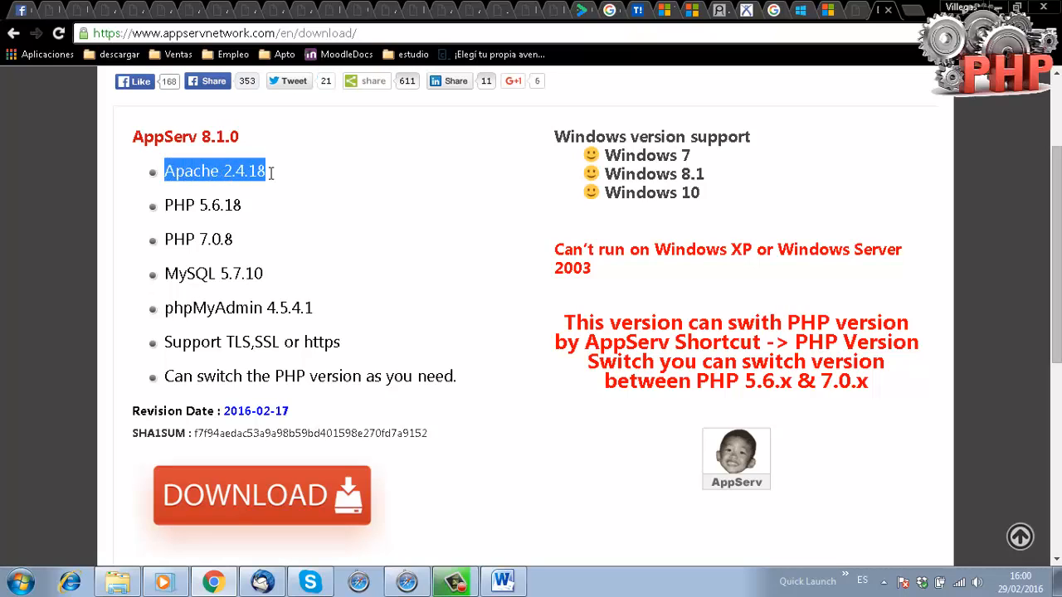
left_click(180, 205)
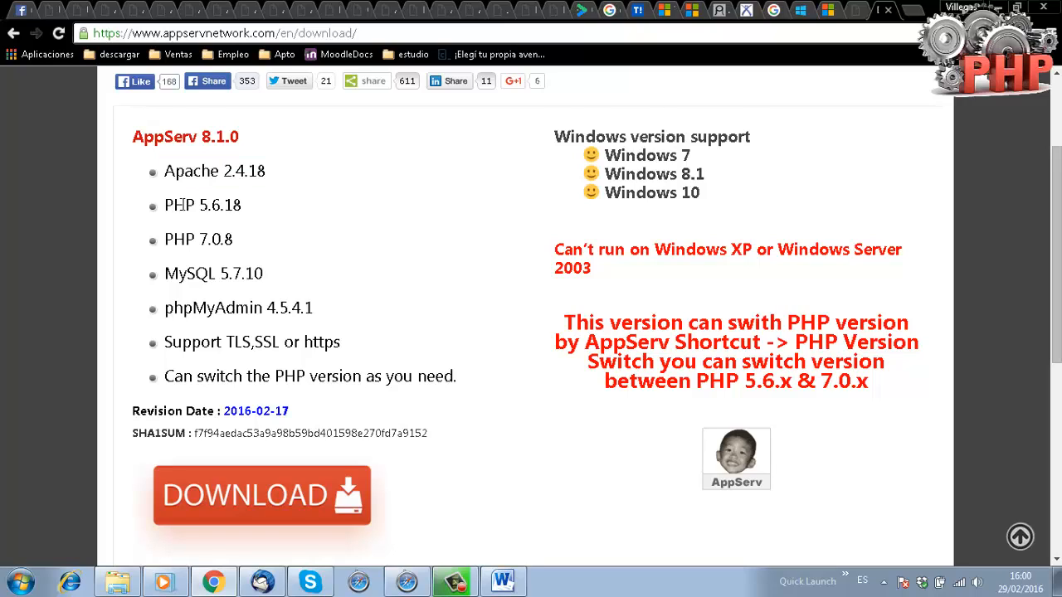
left_click_drag(180, 205, 267, 230)
left_click(176, 272)
left_click_drag(175, 271, 311, 270)
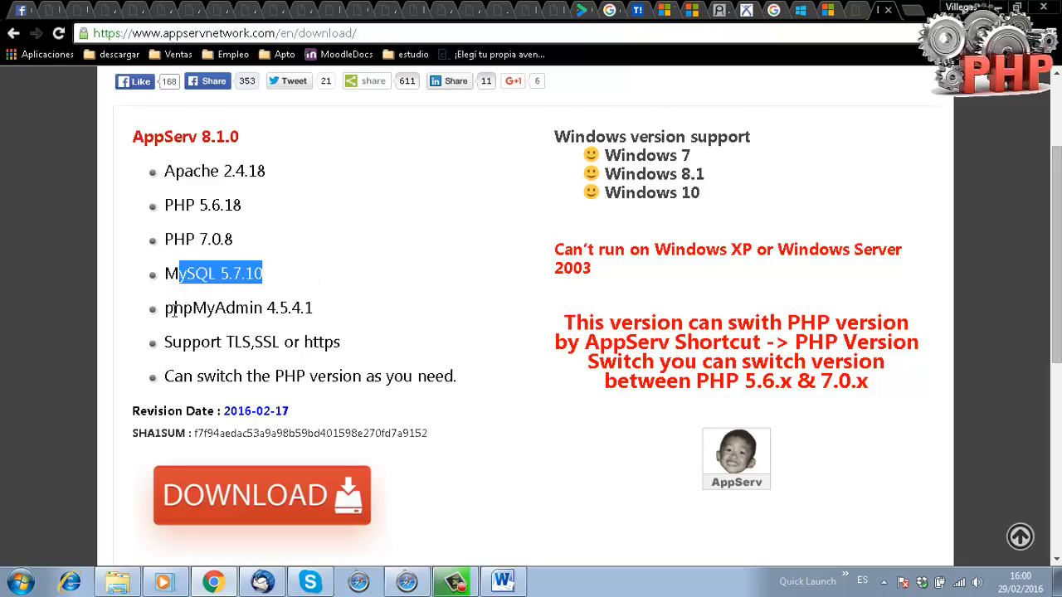
left_click_drag(174, 310, 323, 301)
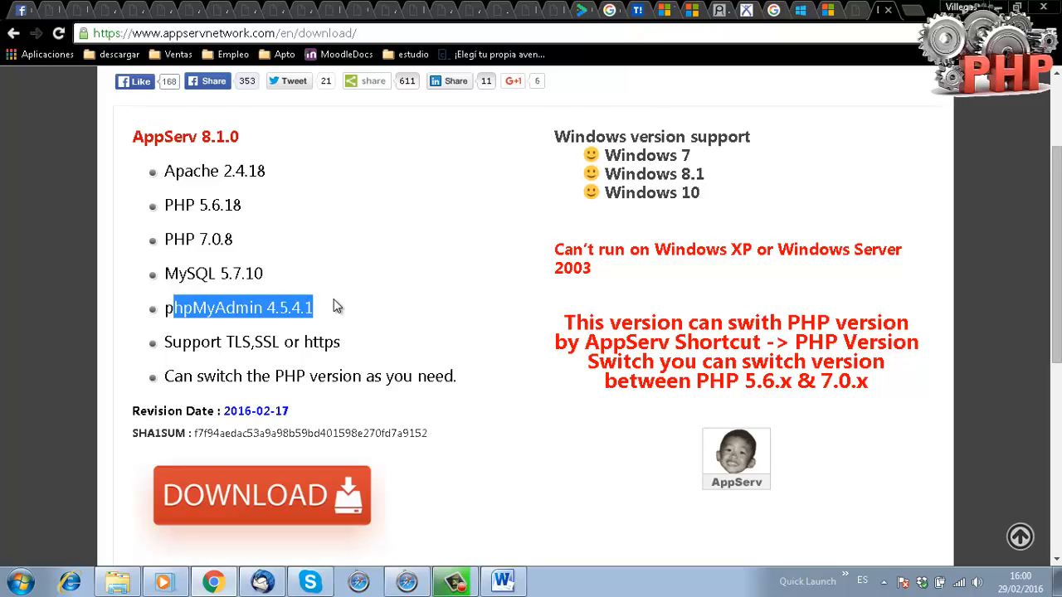
left_click(260, 495)
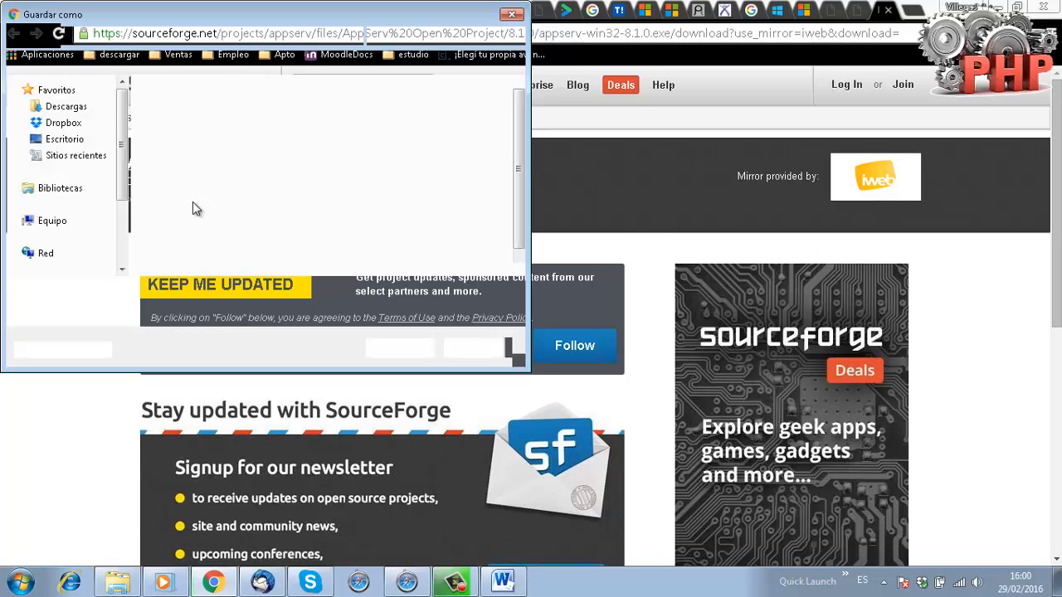
Save appserv-win32-8.1.0.exe to start the download, then return to the Word document.
left_click(402, 347)
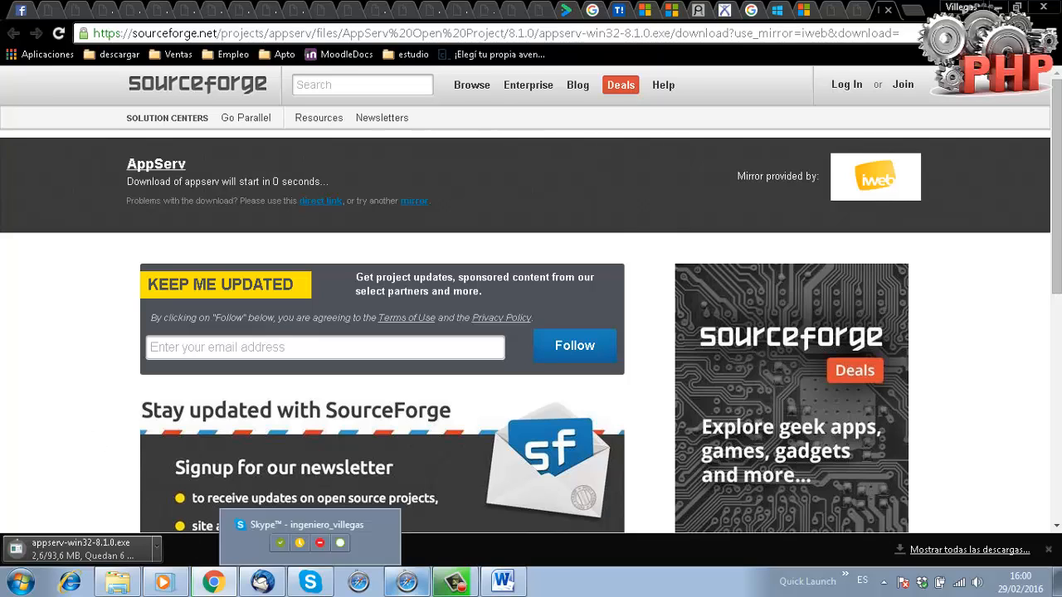
left_click(502, 581)
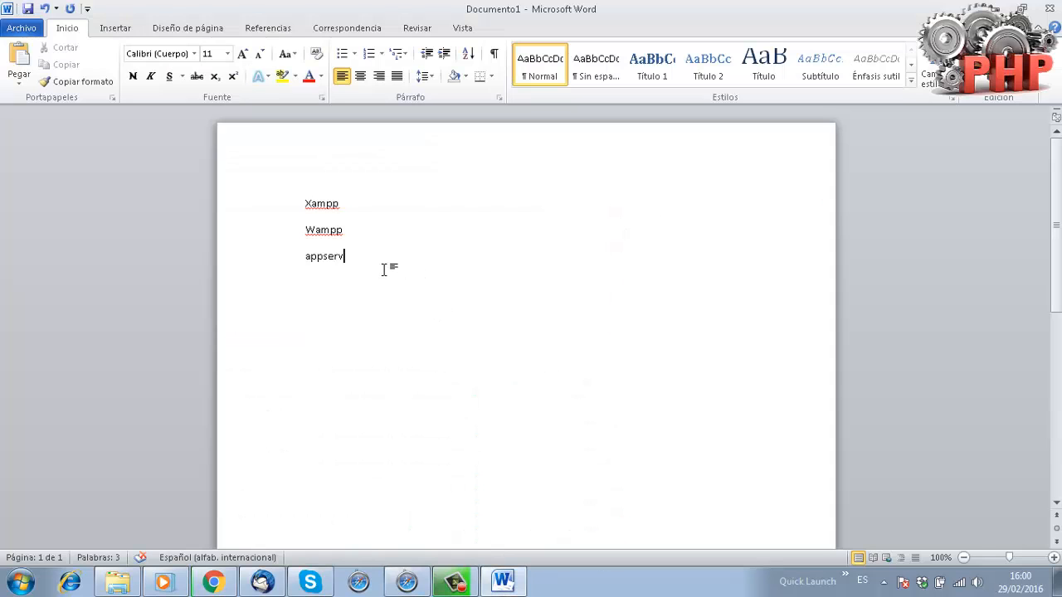
left_click_drag(384, 269, 289, 216)
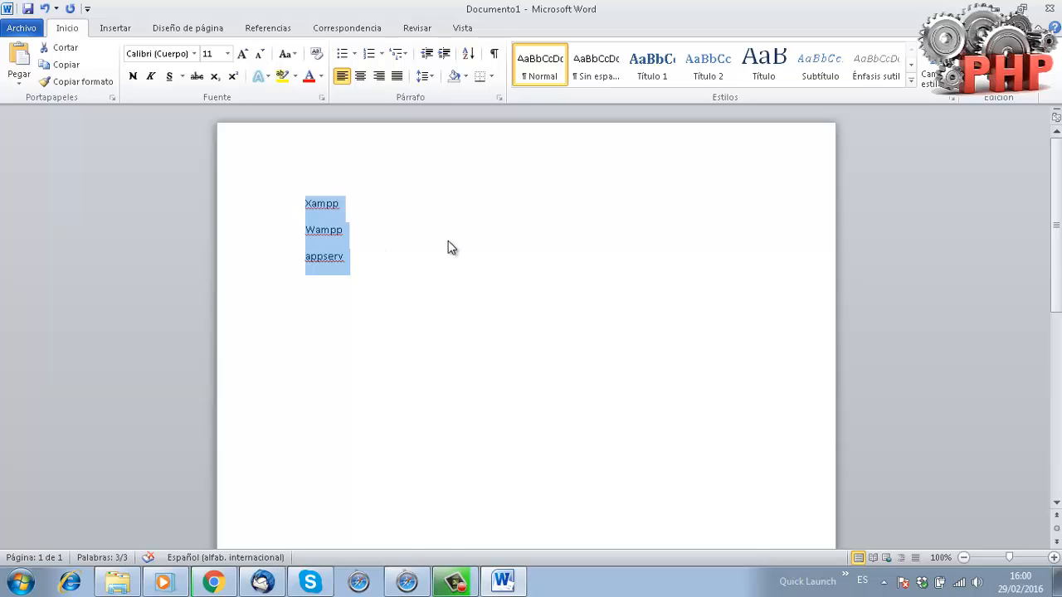
left_click(335, 211)
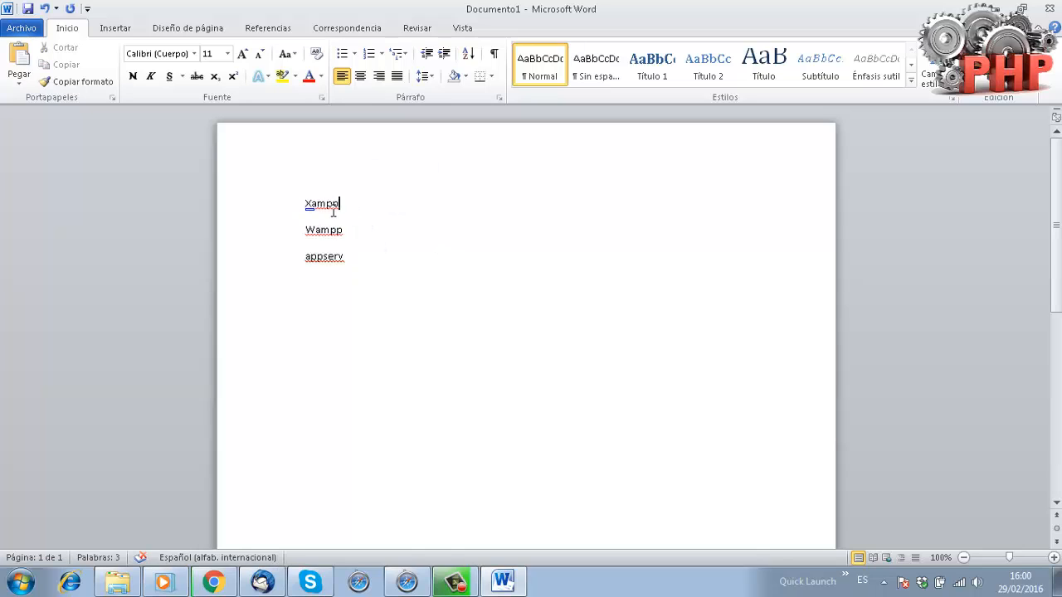
left_click_drag(348, 263, 266, 260)
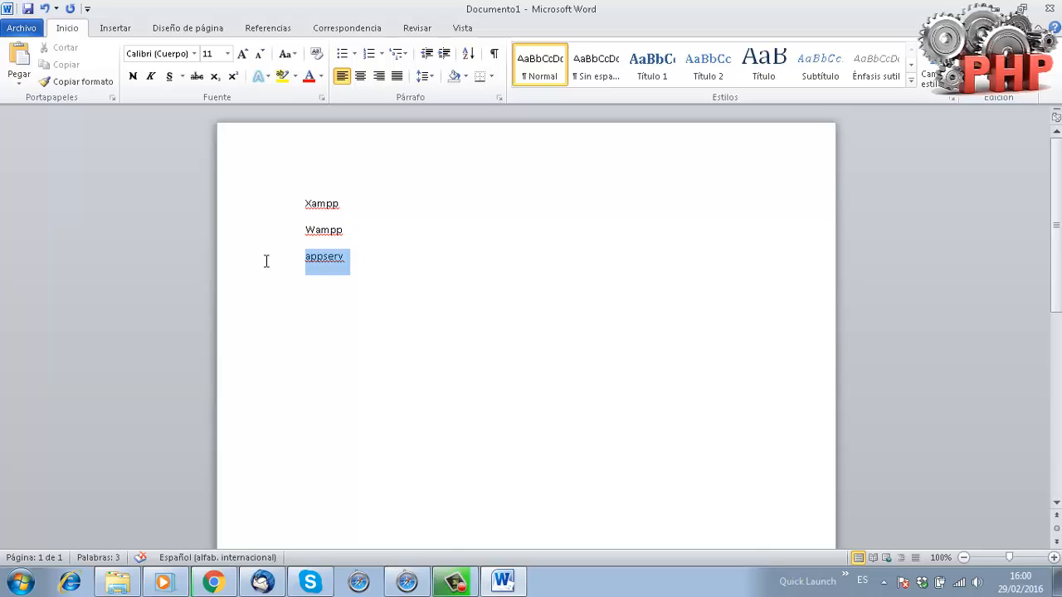
left_click(359, 201)
left_click_drag(359, 201, 280, 200)
left_click_drag(356, 230, 255, 229)
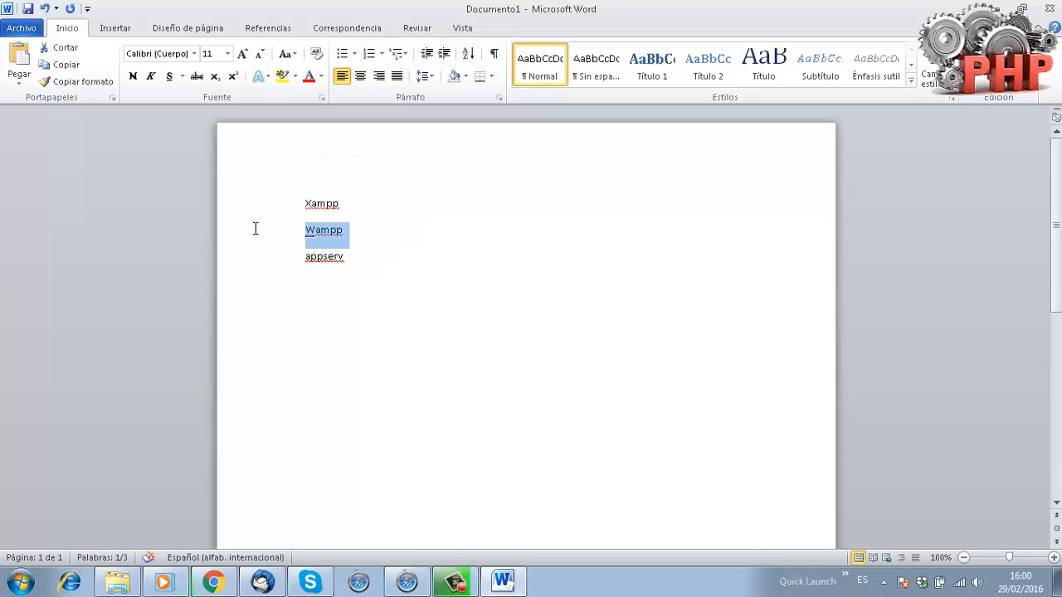
left_click_drag(368, 256, 268, 260)
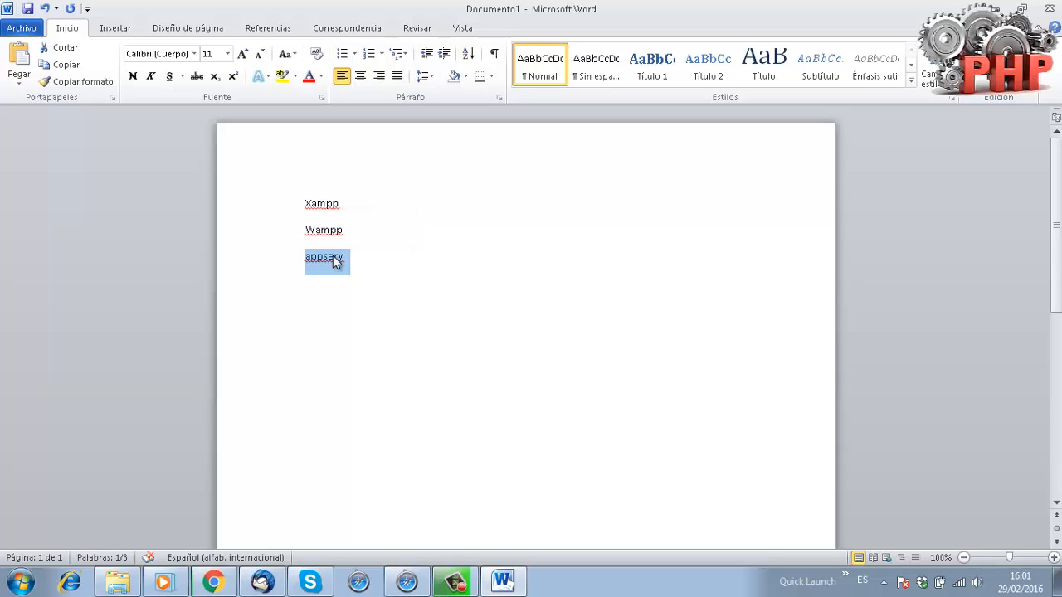
left_click(349, 321)
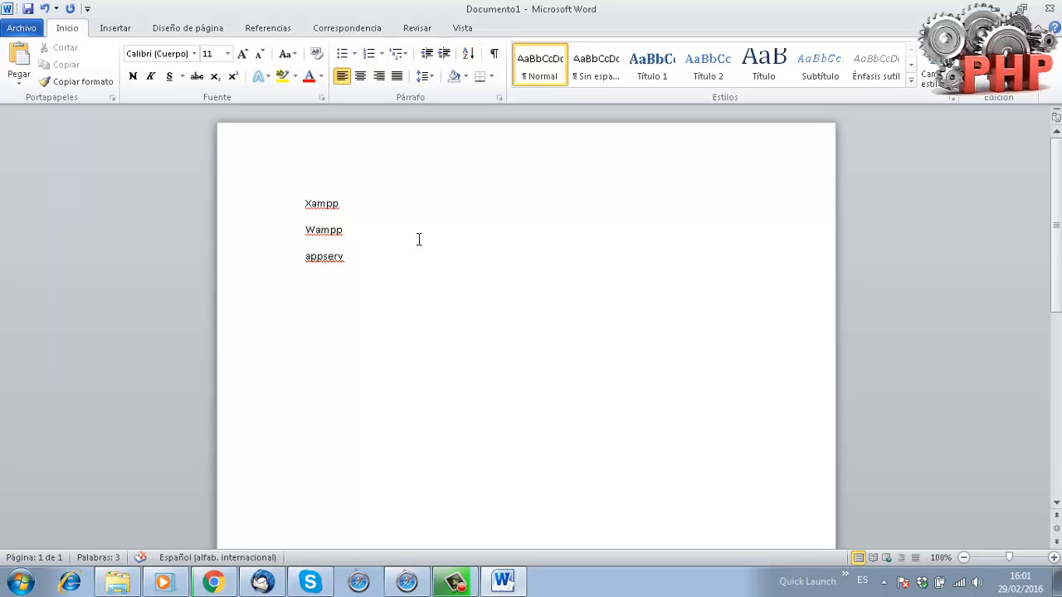
left_click_drag(400, 277, 280, 207)
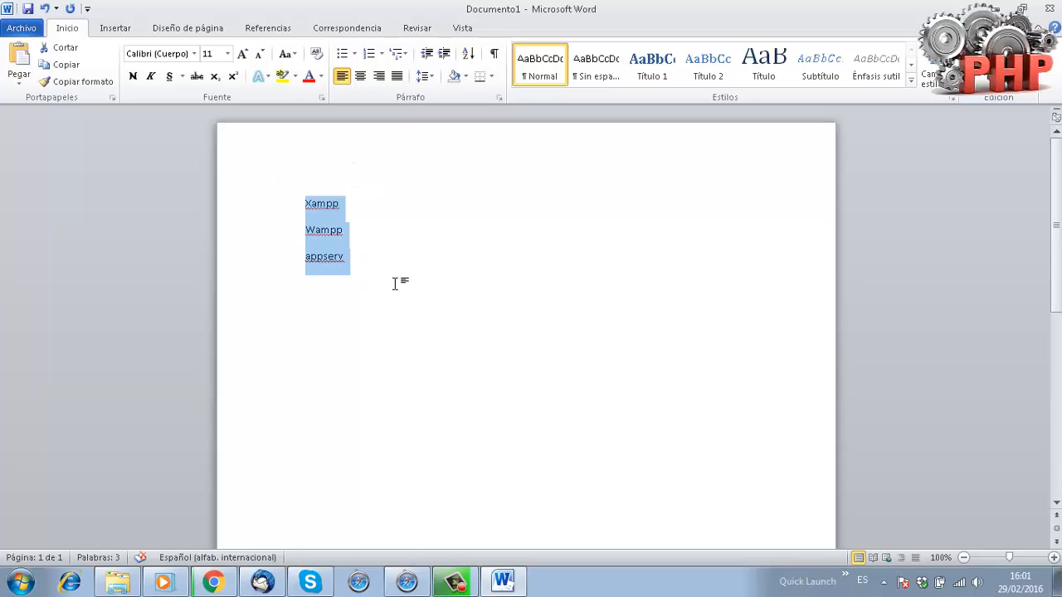
left_click(395, 283)
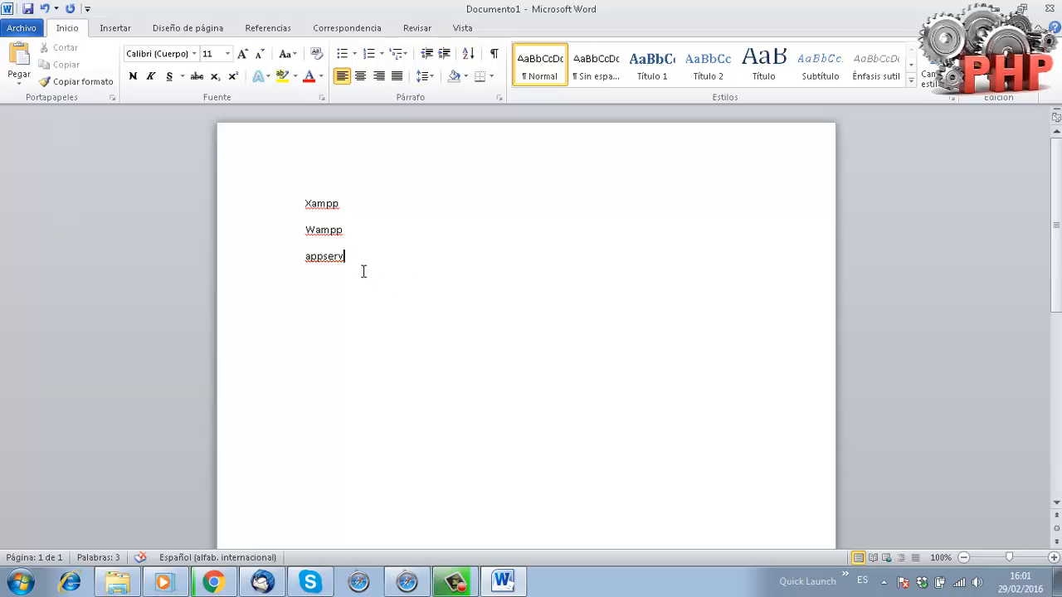
left_click_drag(345, 258, 303, 258)
left_click(448, 314)
key("Return")
key("Return")
key("Return")
type("mysql")
key("Return")
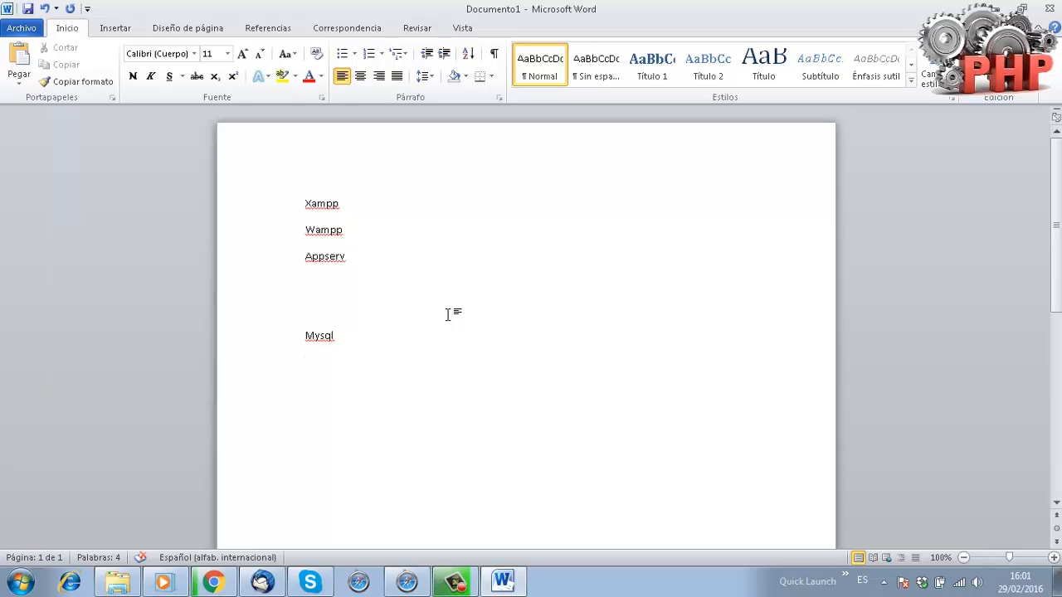
type("www.")
type(" htdocs")
left_click_drag(365, 257, 305, 209)
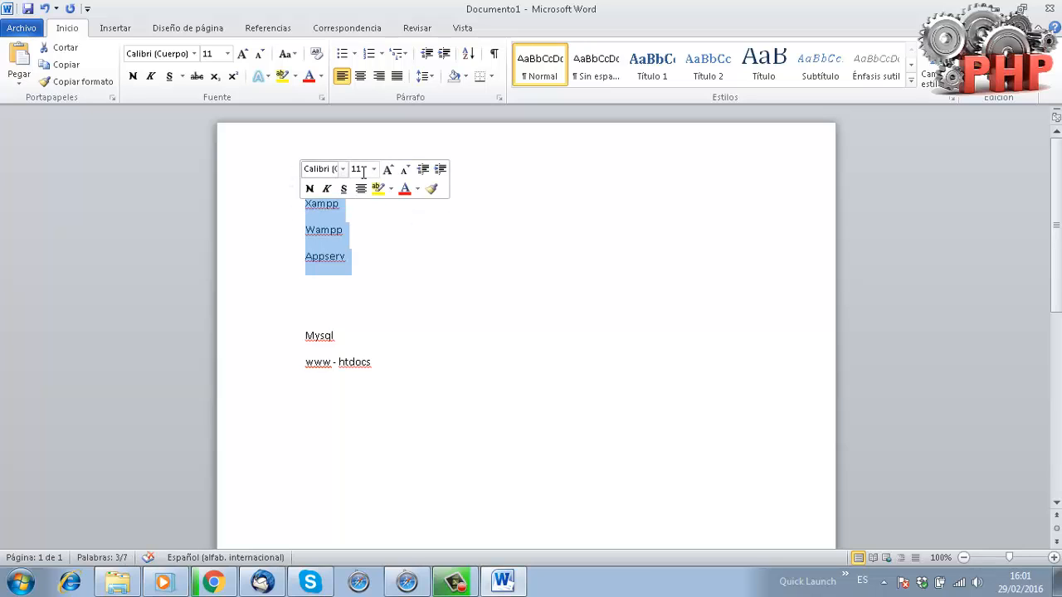
left_click(266, 368)
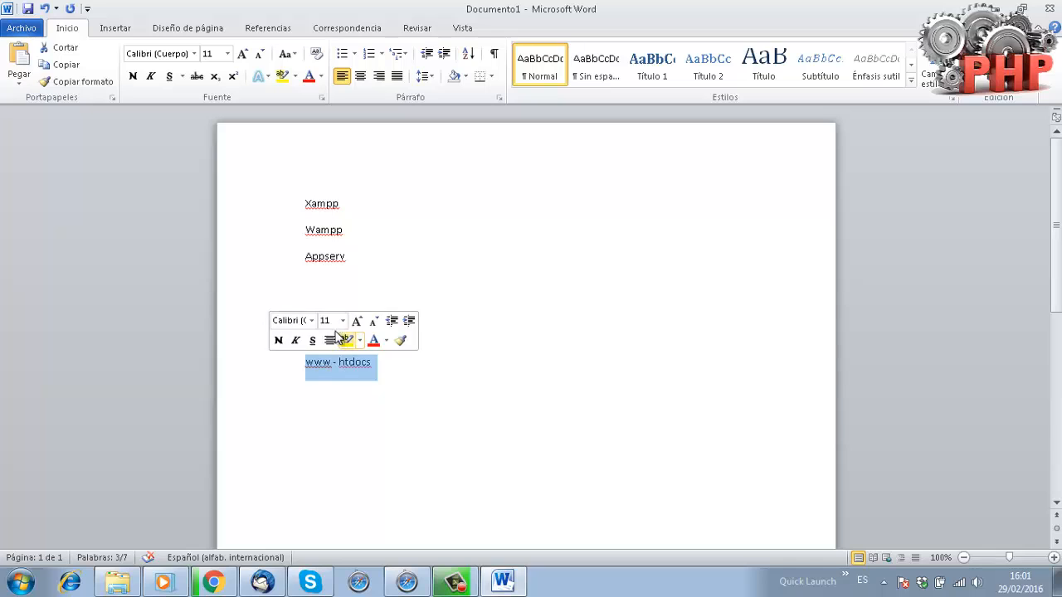
left_click(484, 379)
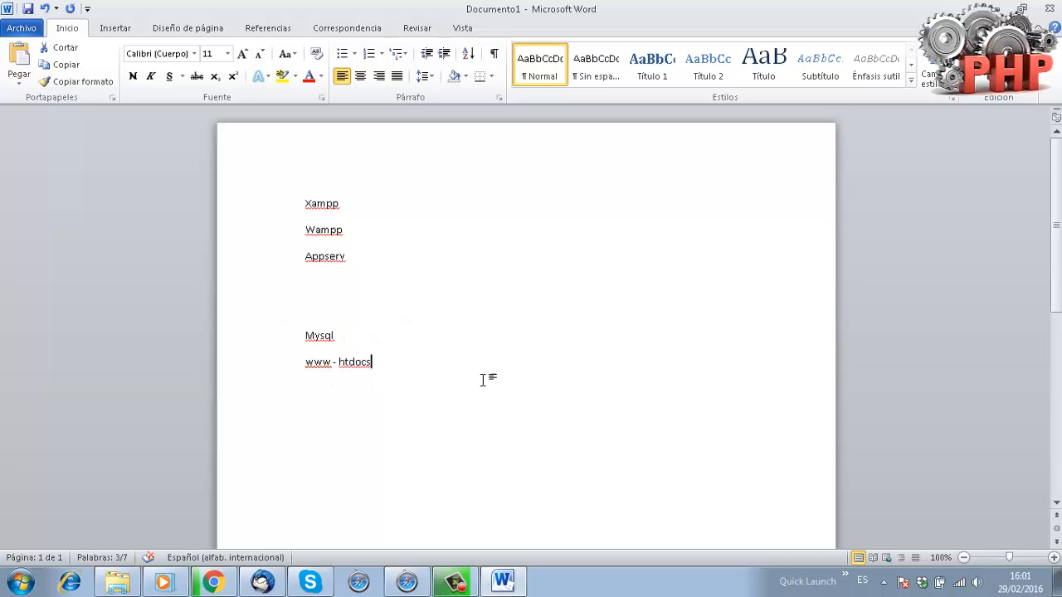
left_click_drag(383, 363, 309, 365)
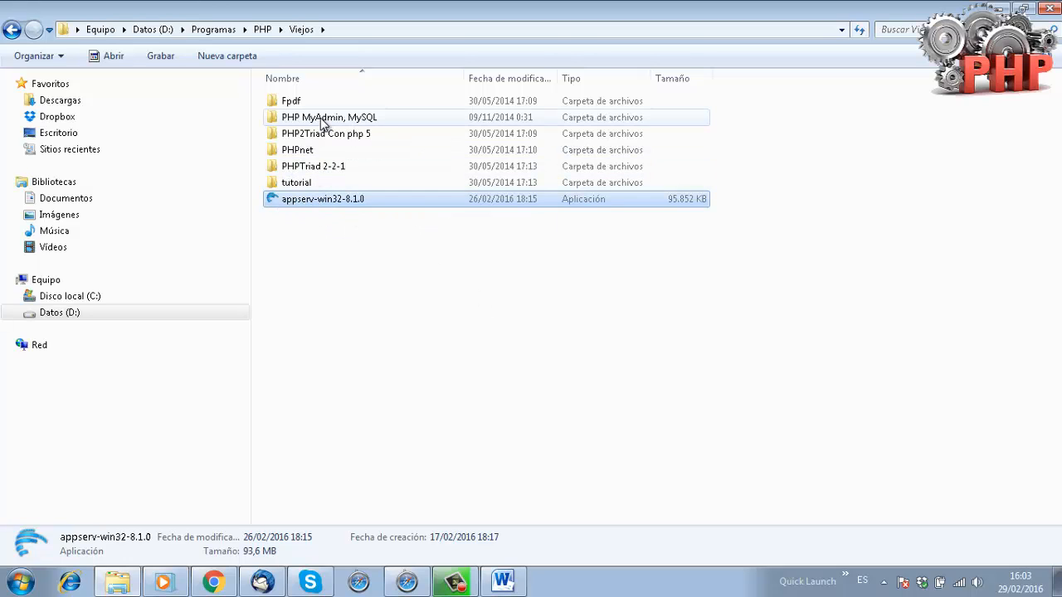
Run appserv-win32-8.1.0 from the Viejos folder.
double_click(297, 208)
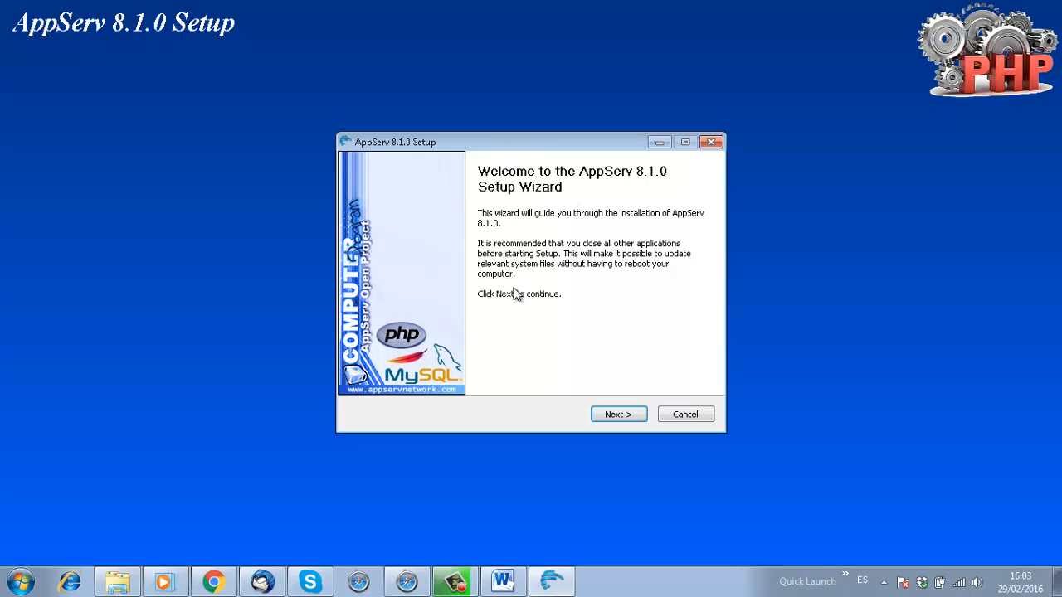
Accept the AppServ license, keeping the C:\AppServ install folder and all four components.
left_click(620, 418)
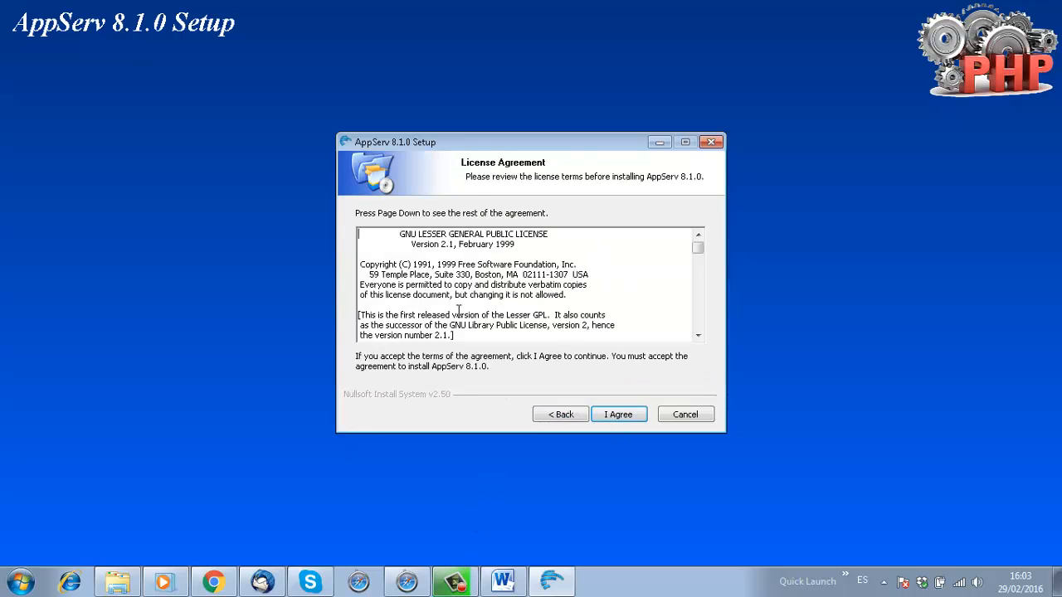
left_click_drag(697, 248, 704, 333)
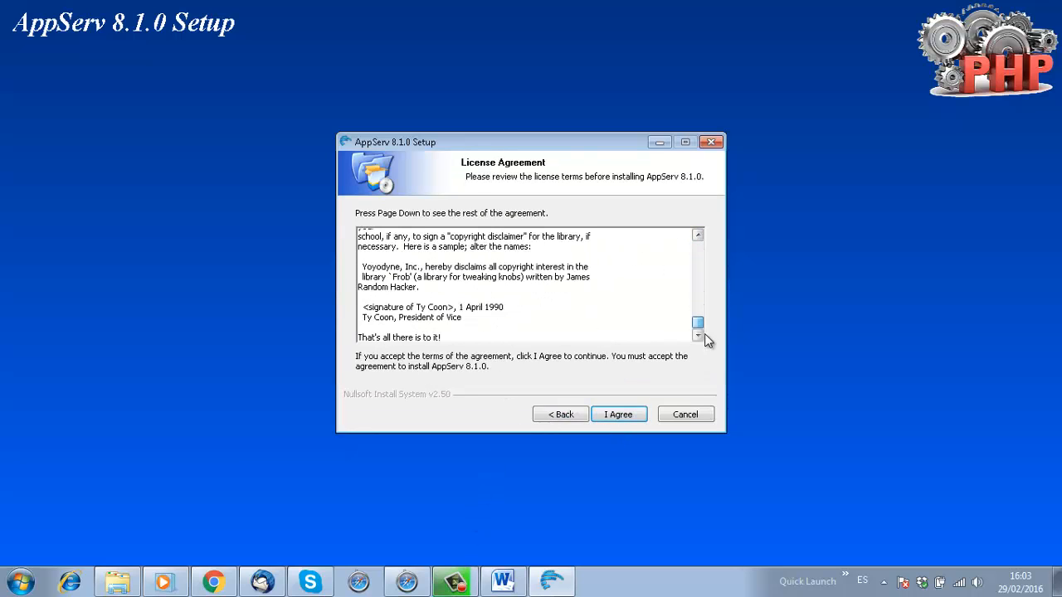
left_click(610, 415)
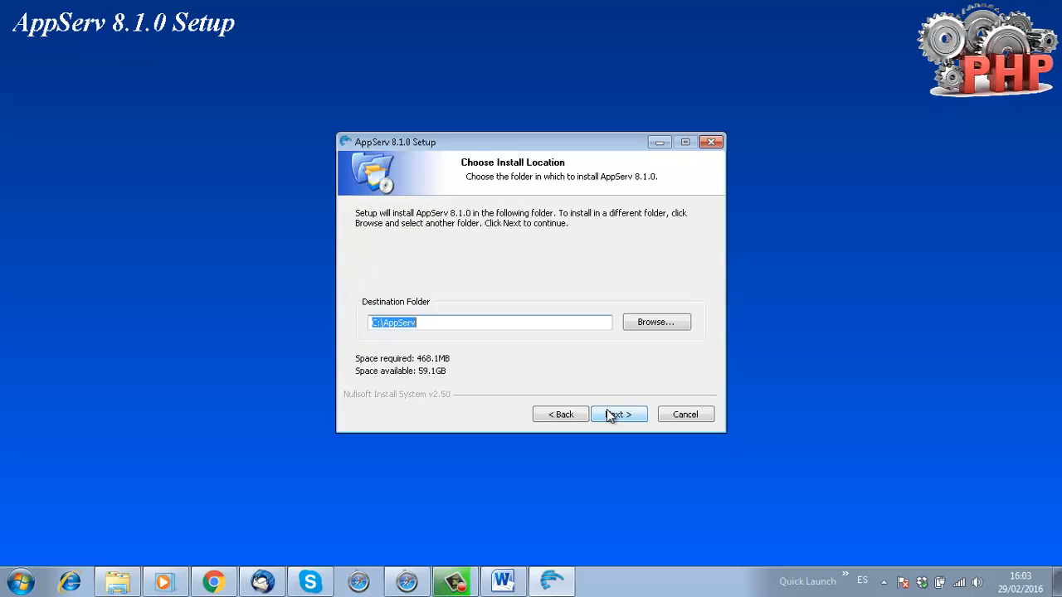
left_click(452, 323)
left_click_drag(478, 322, 351, 323)
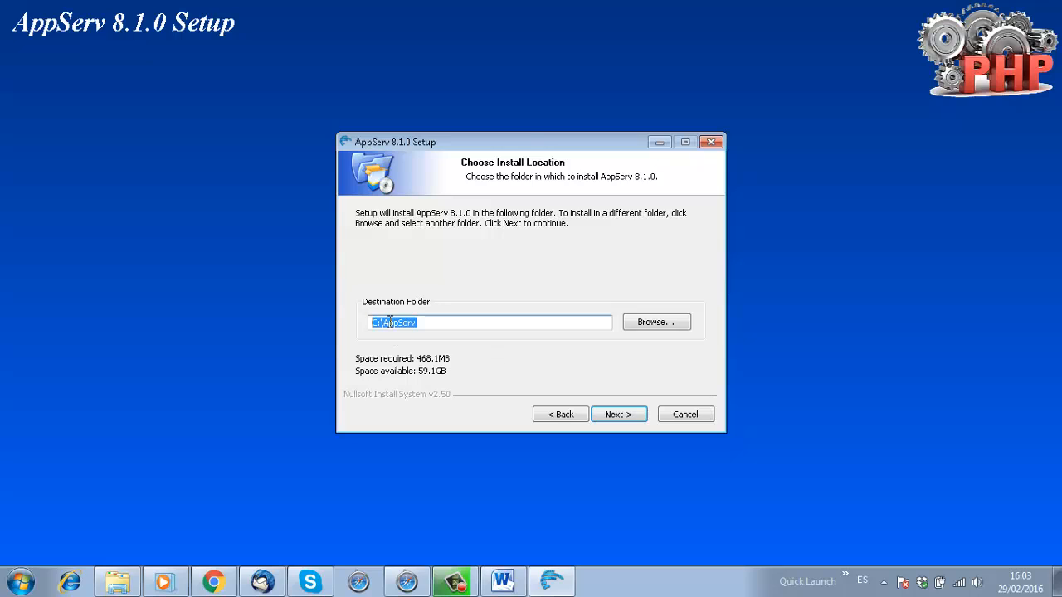
left_click(629, 418)
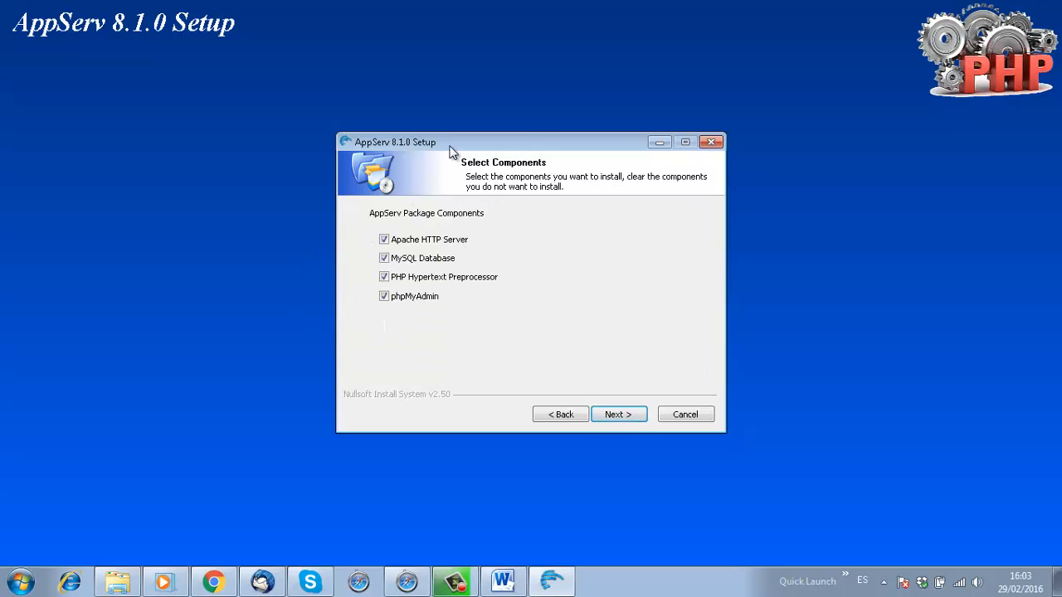
left_click(639, 417)
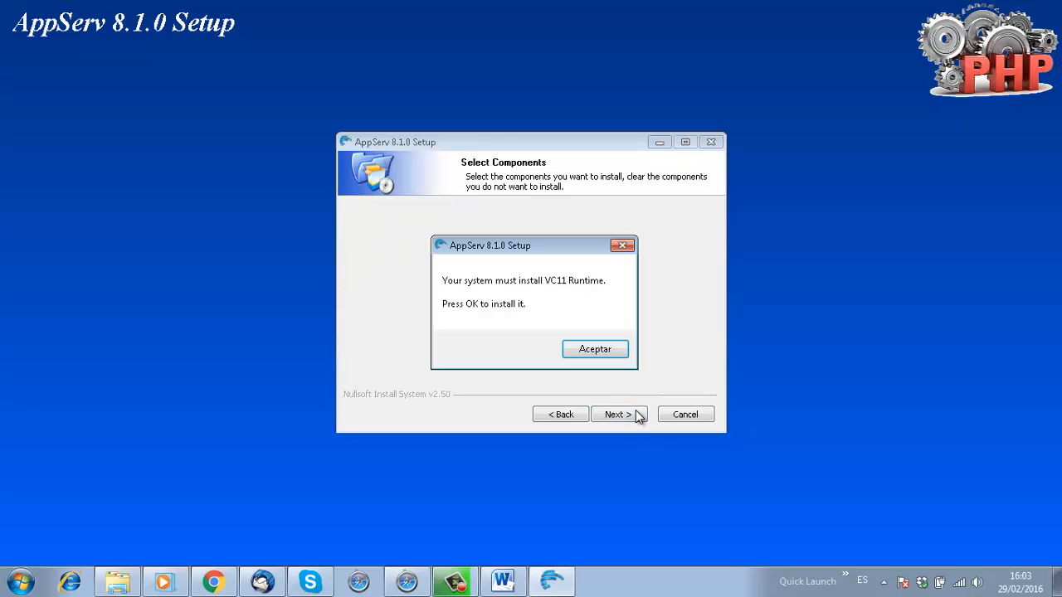
Agree to install VC11, accept the VC++ 2012 x86 license, install it and close on success.
left_click(608, 349)
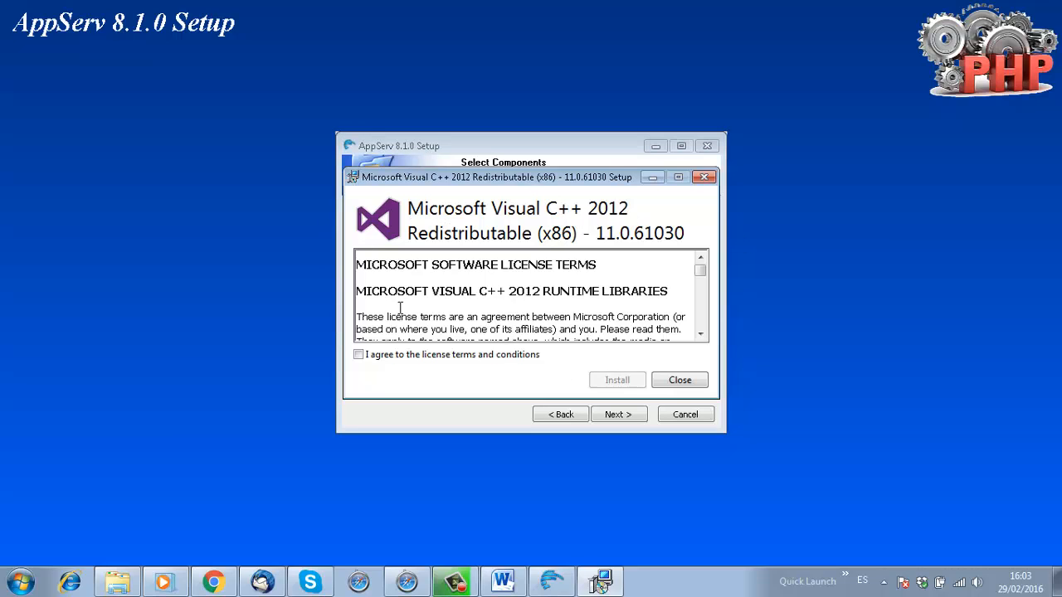
left_click(359, 354)
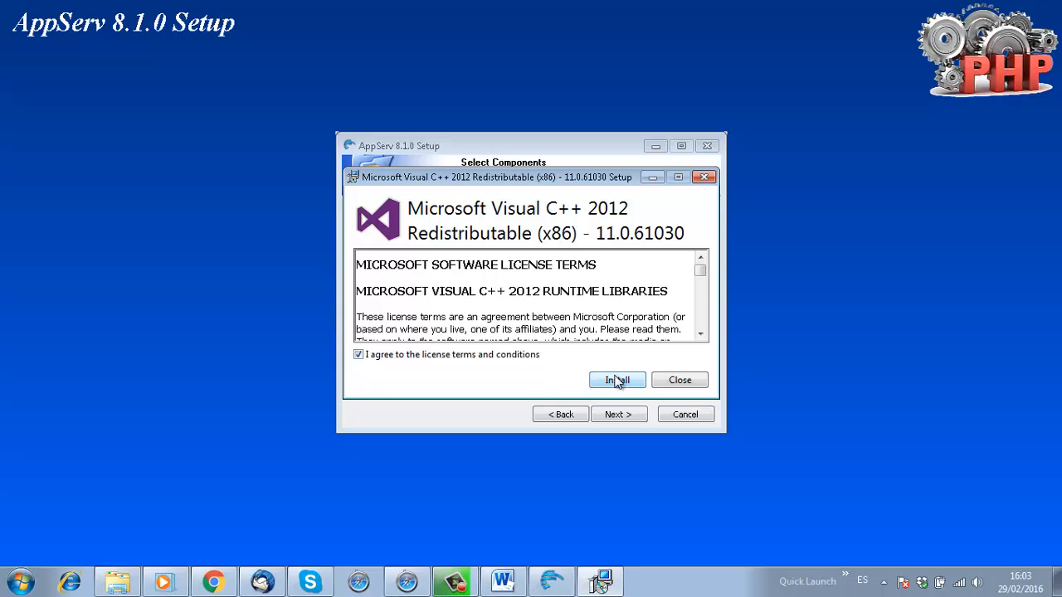
left_click(614, 380)
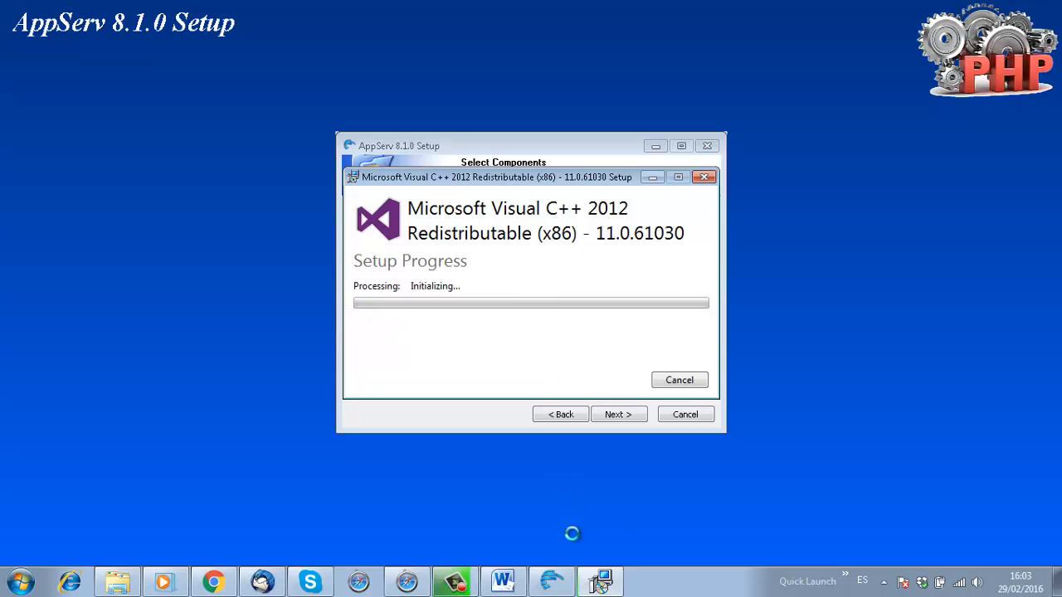
mouse_move(458, 587)
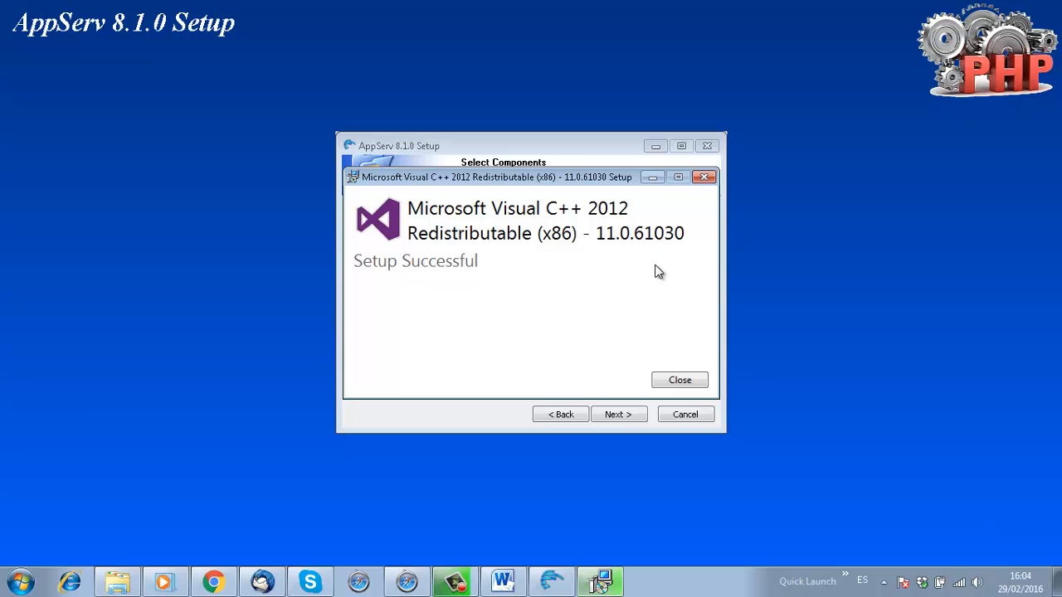
key("Return")
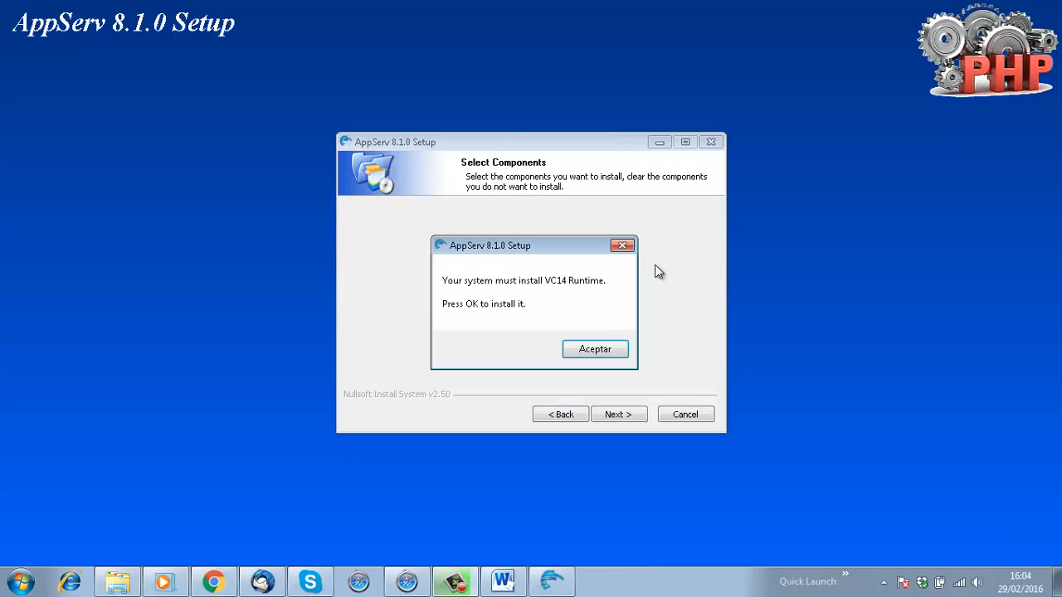
Agree to install VC14, accept the VC++ 2015 x86 license terms and install it.
key("Return")
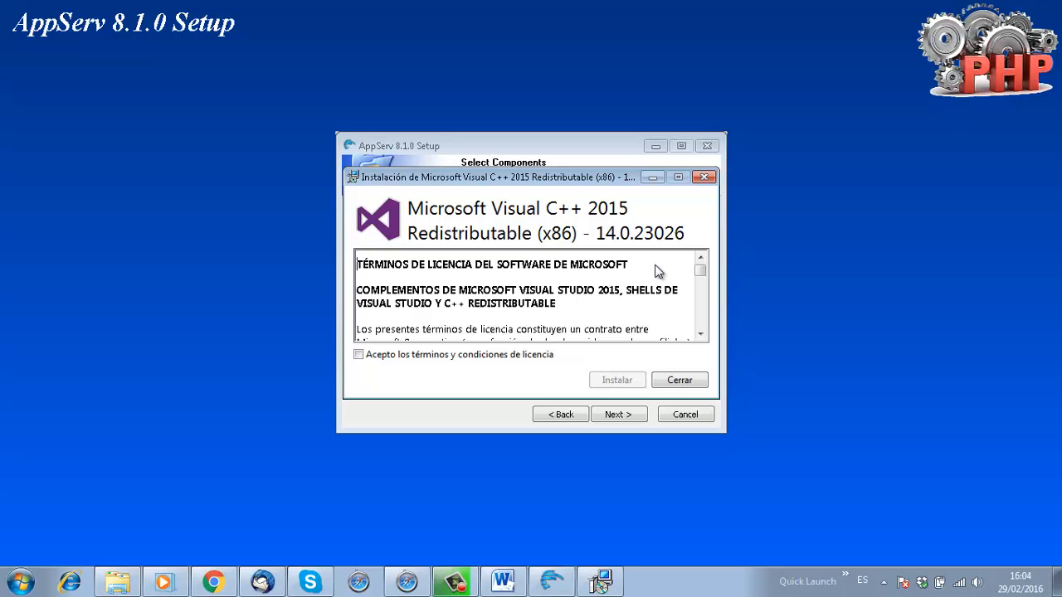
scroll(657, 270, "down", 20)
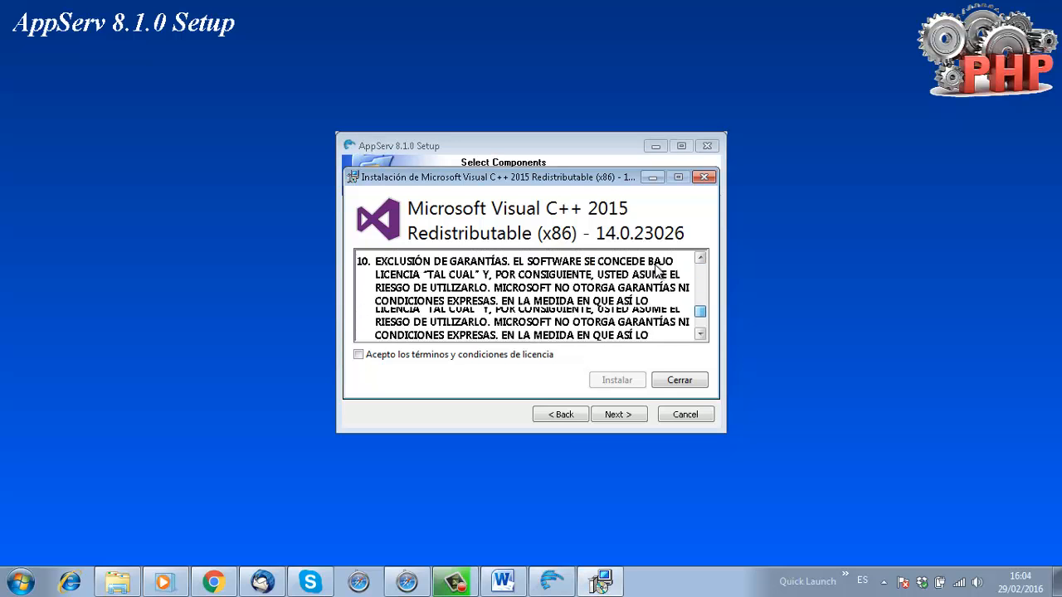
key("space")
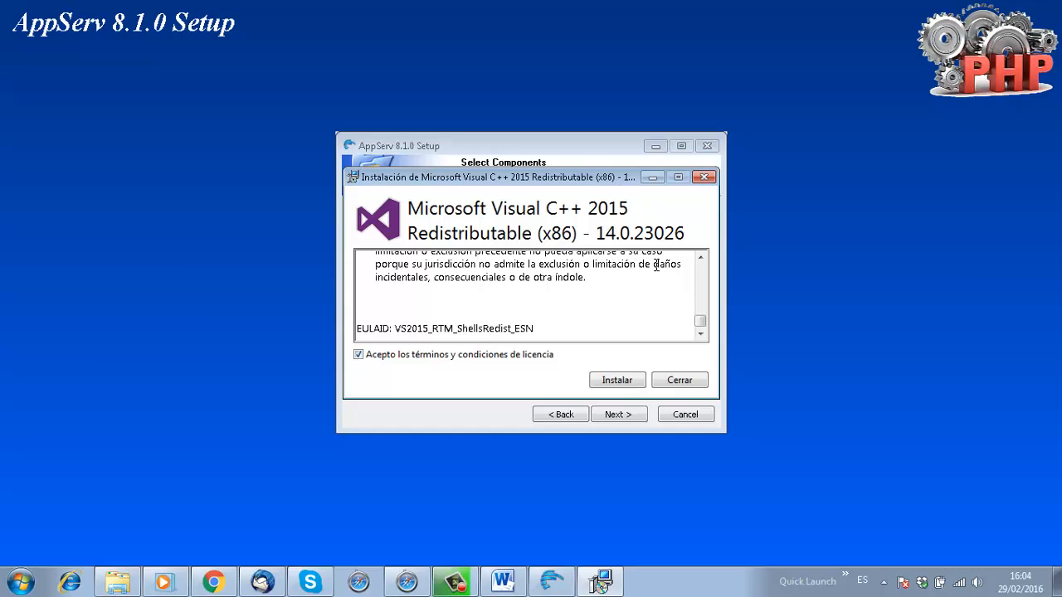
key("Tab")
key("space")
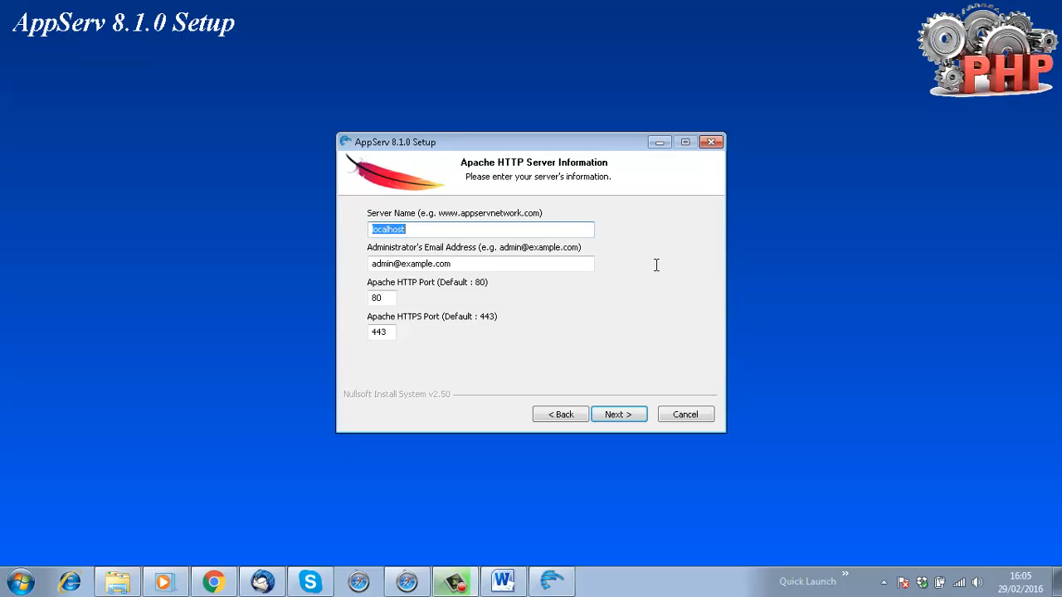
Bring AppServ Setup forward and select the localhost server name on the Apache page.
left_click(658, 272)
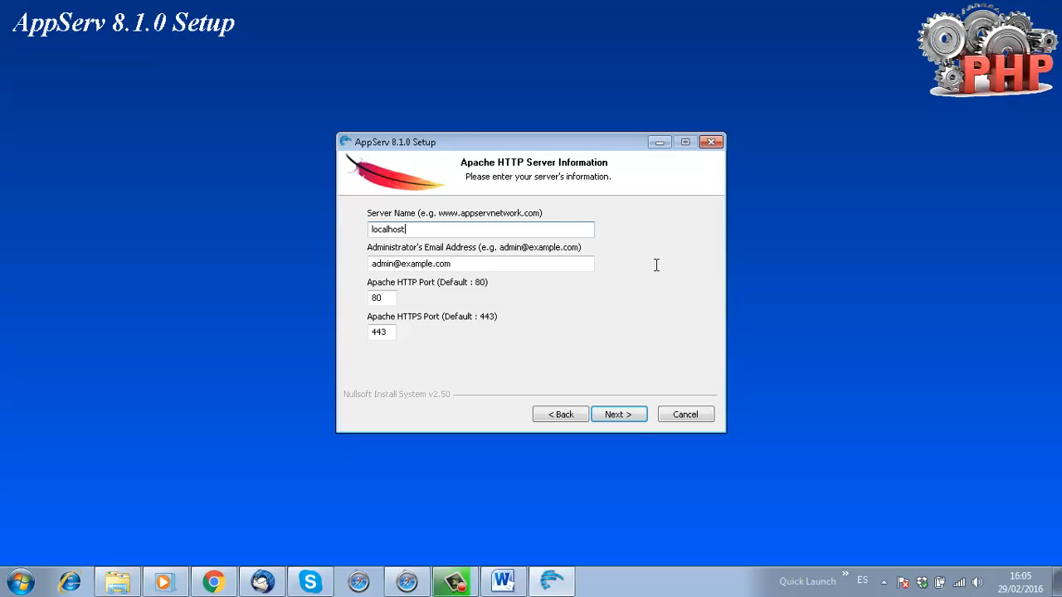
key("shift+Home")
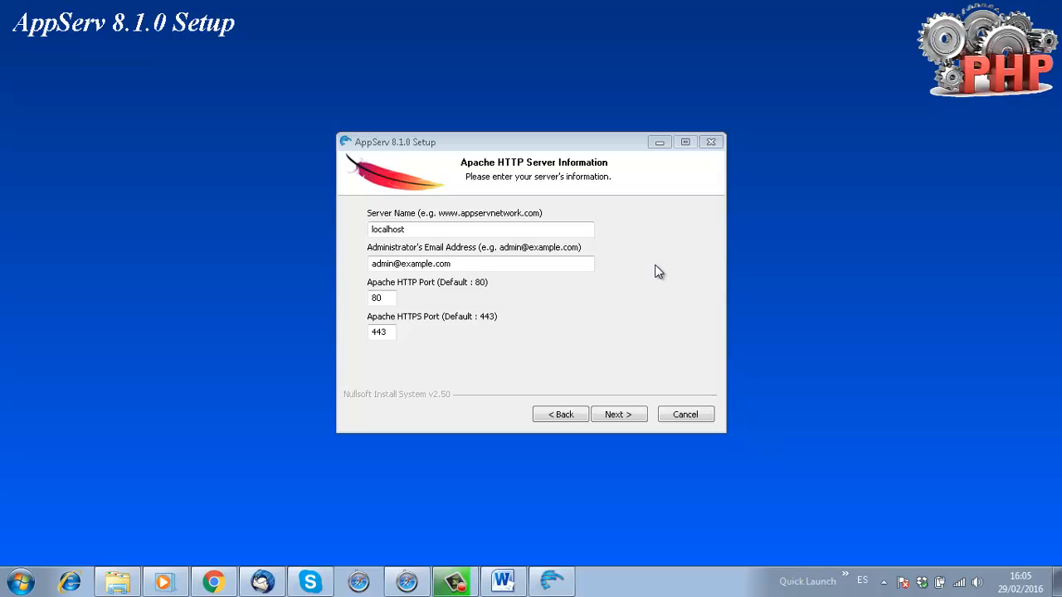
Leave localhost, the administrator e-mail and HTTP port 80 unchanged and continue to MySQL setup.
left_click(655, 265)
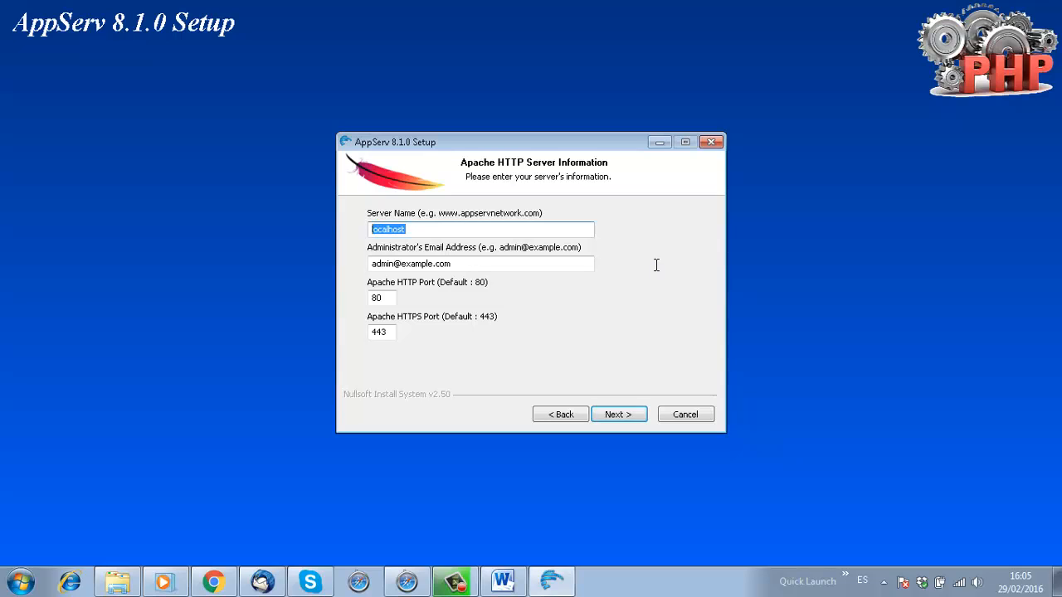
key("Tab")
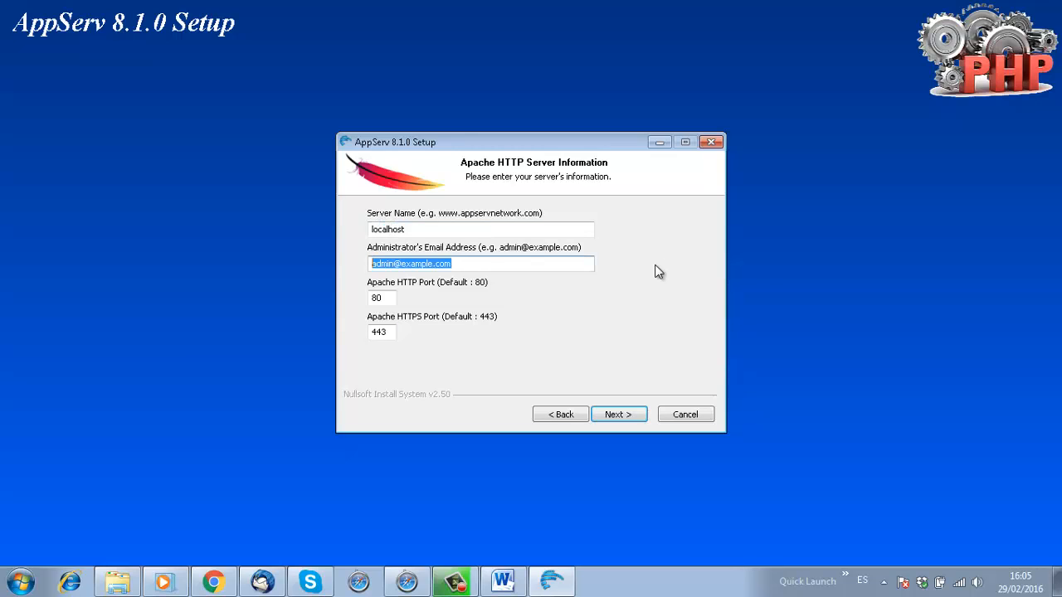
key("Tab")
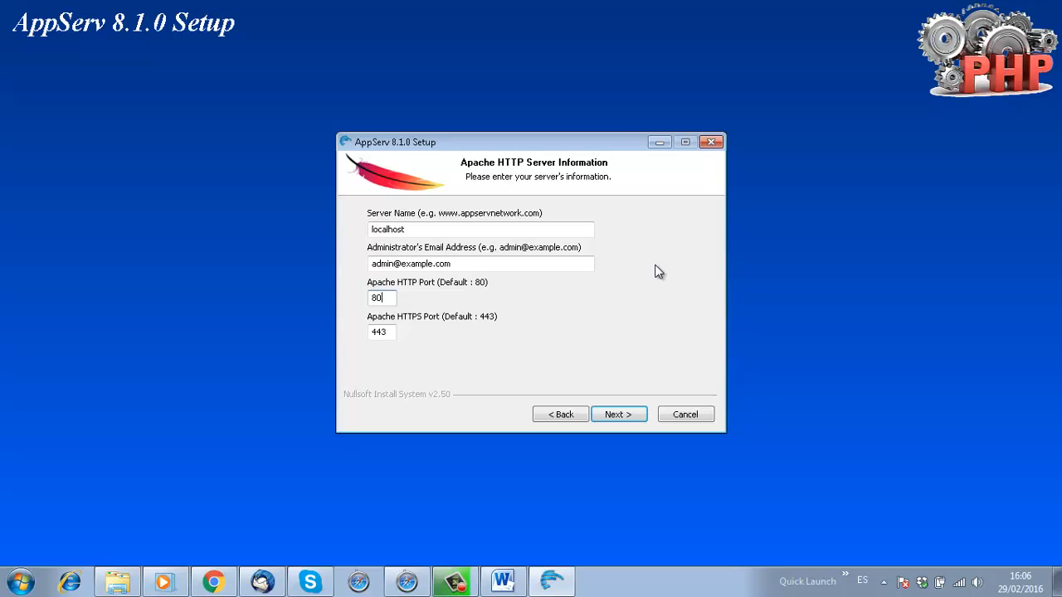
key("Return")
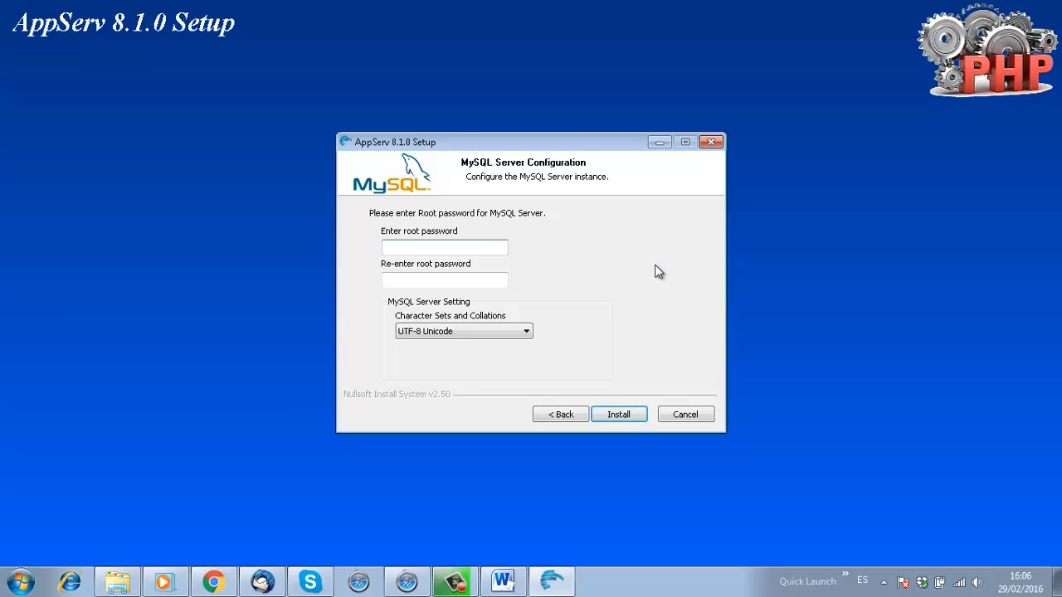
Enter and confirm the MySQL root password, then move on to the UTF-8 Unicode charset choice.
type("123456789012")
key("Tab")
type("1234567")
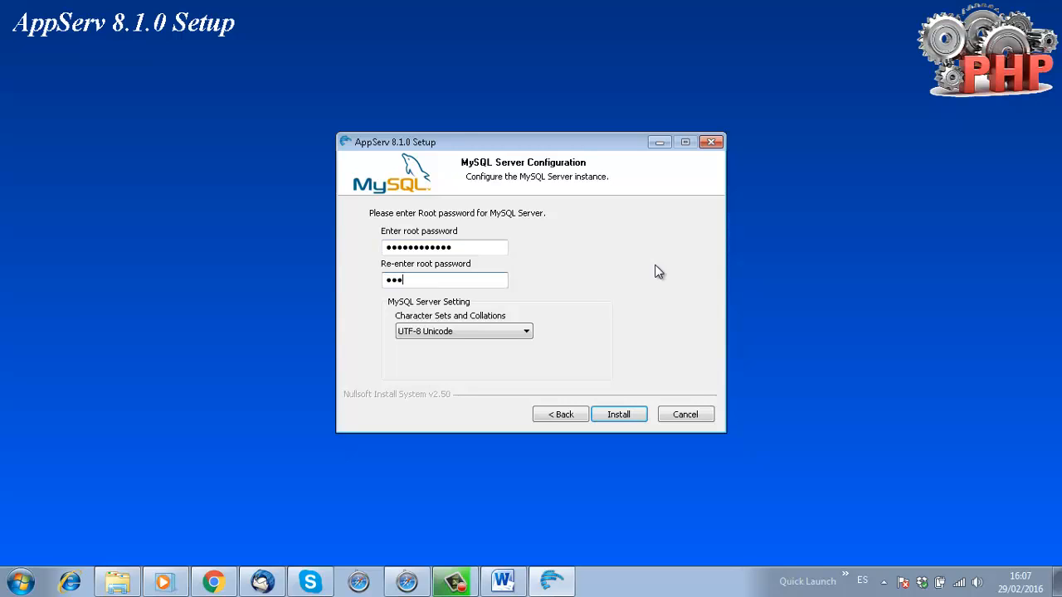
type("89012")
key("Tab")
Install AppServ 8.1.0 with the detailed log shown, through to the Completing wizard page.
key("Return")
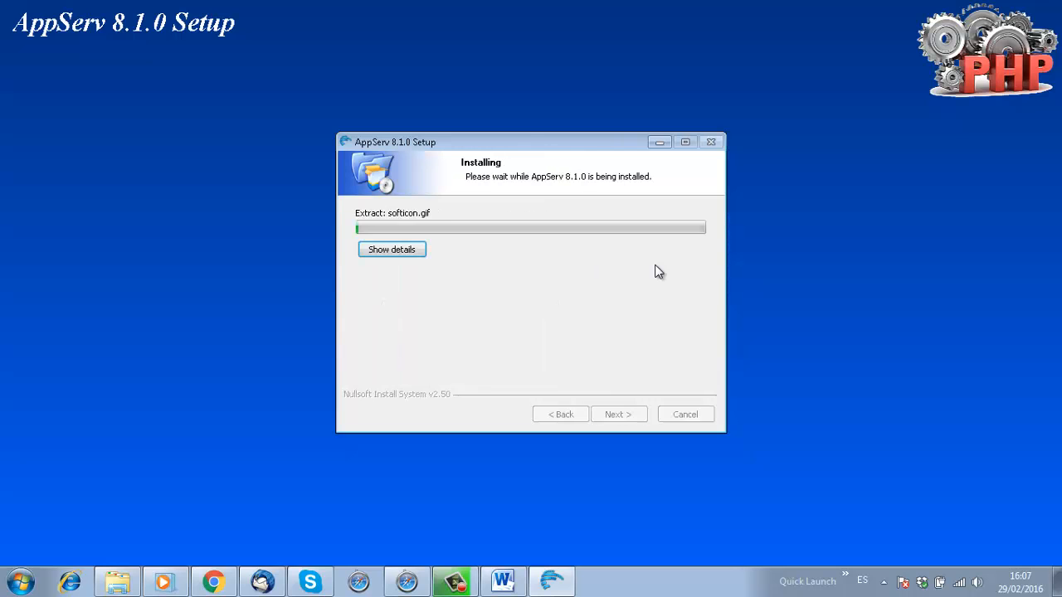
key("space")
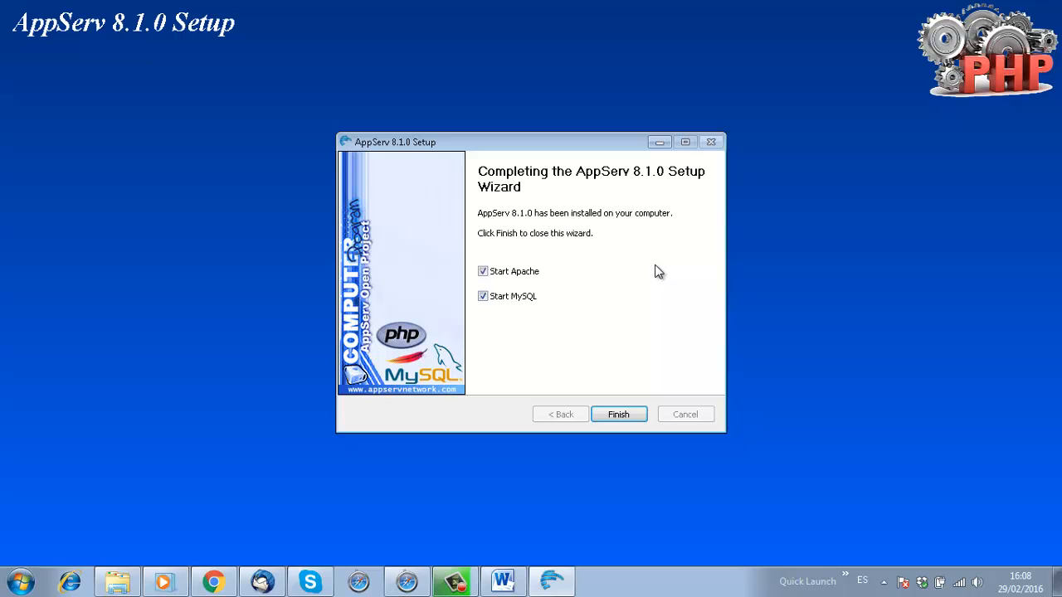
Finish the installer and allow Apache's httpd.exe through the firewall on private and public networks.
key("Return")
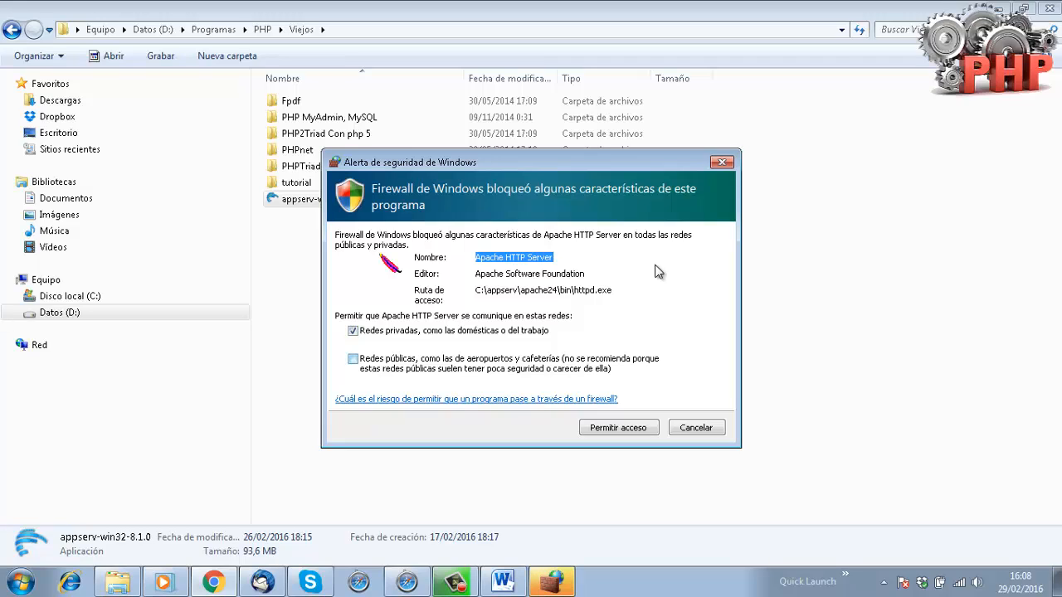
key("space")
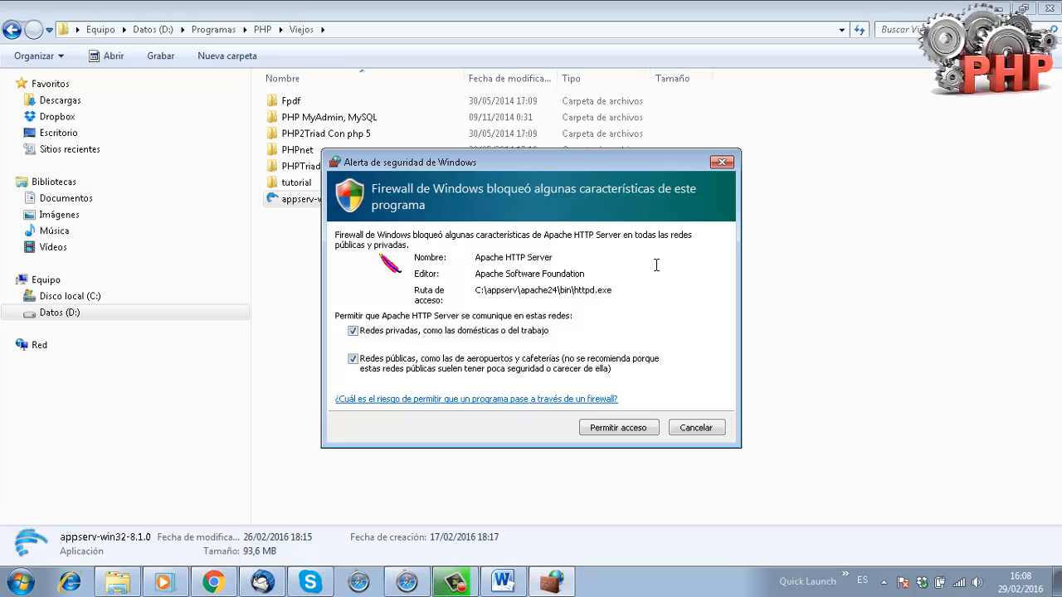
key("Return")
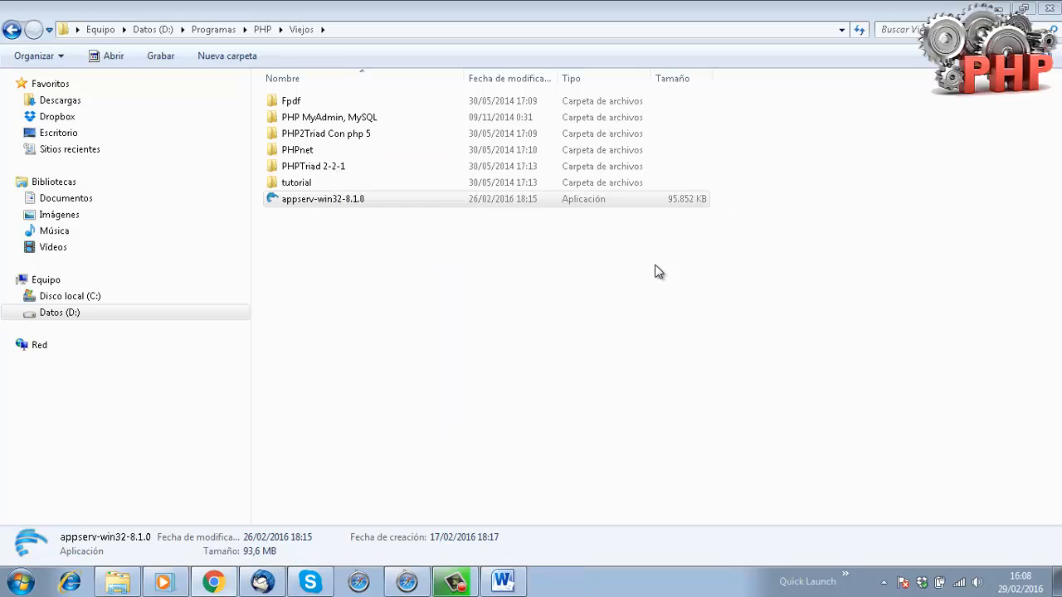
Load localhost in Chrome, which comes up blank, then search Windows Start for 'start'.
left_click(214, 582)
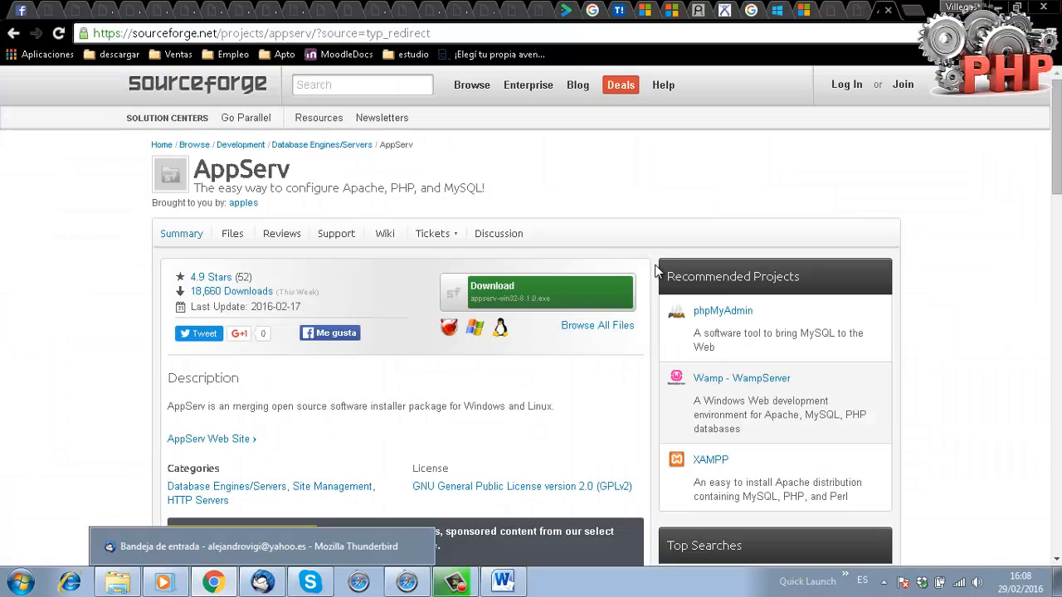
key("ctrl+l")
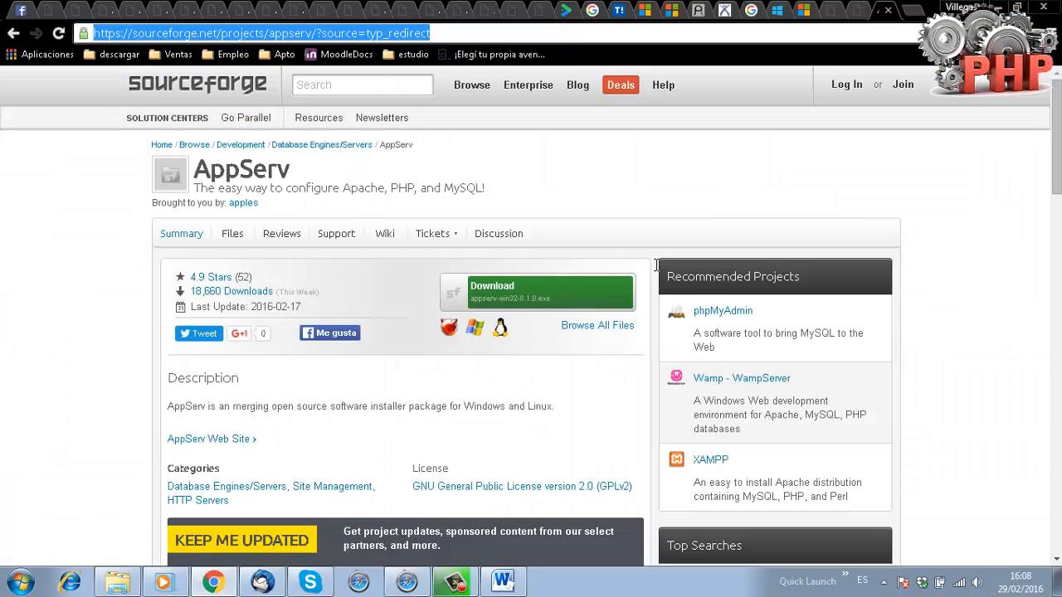
type("l")
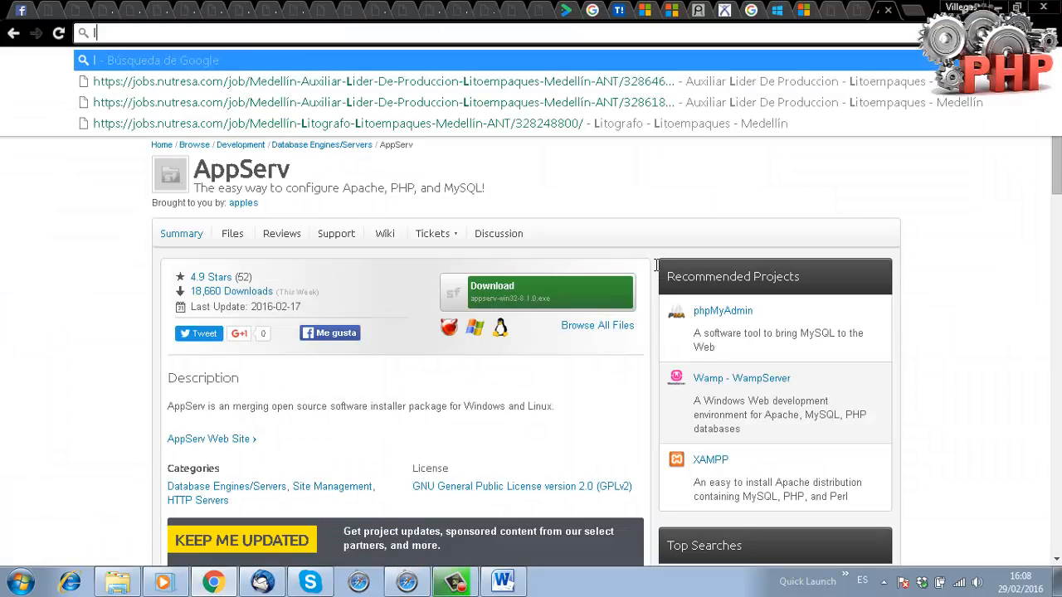
type("ocalhost")
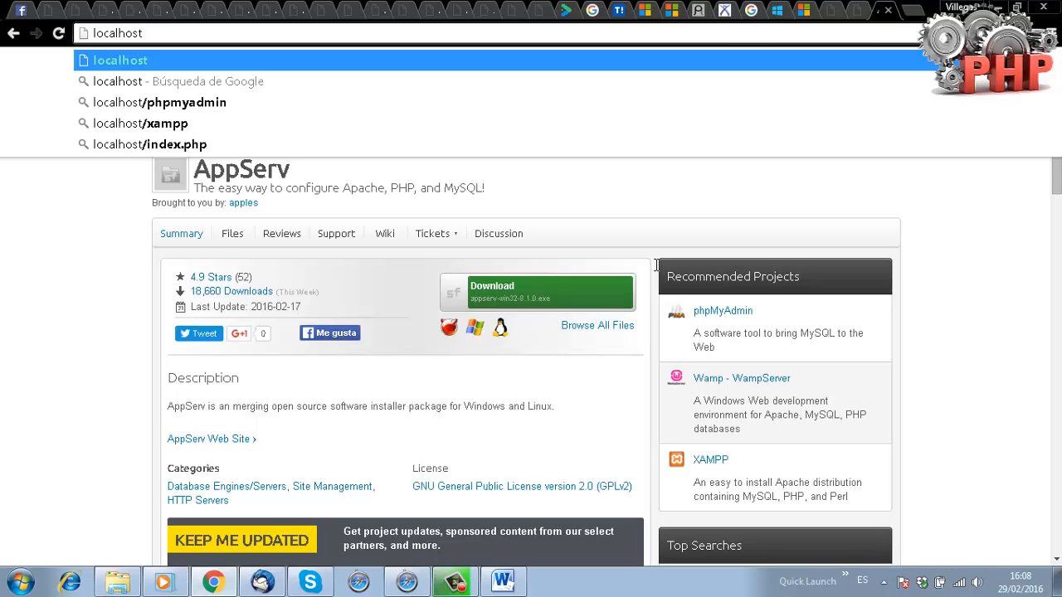
key("Return")
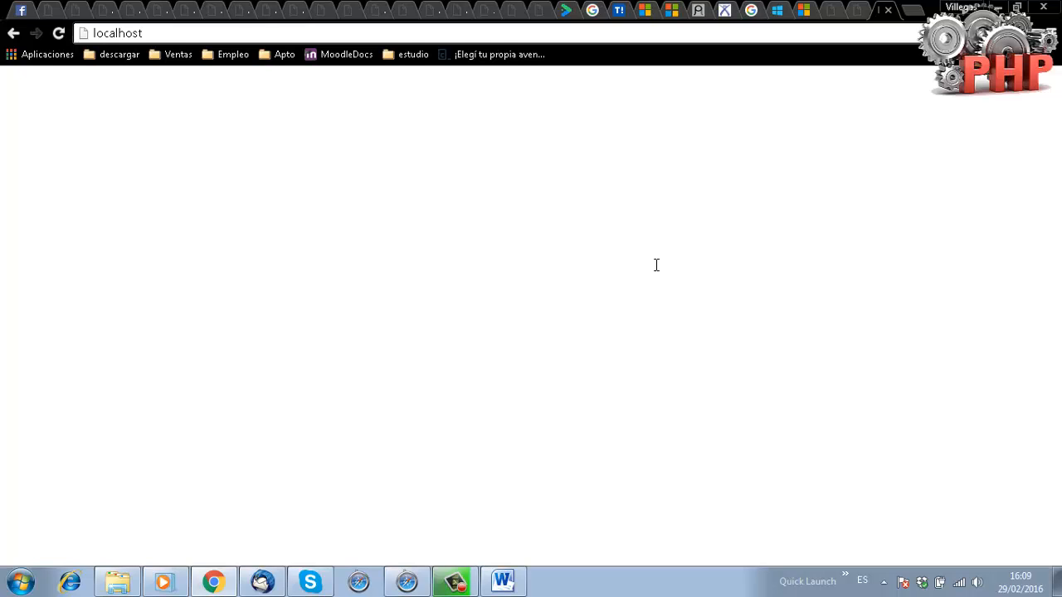
key("super")
type("start")
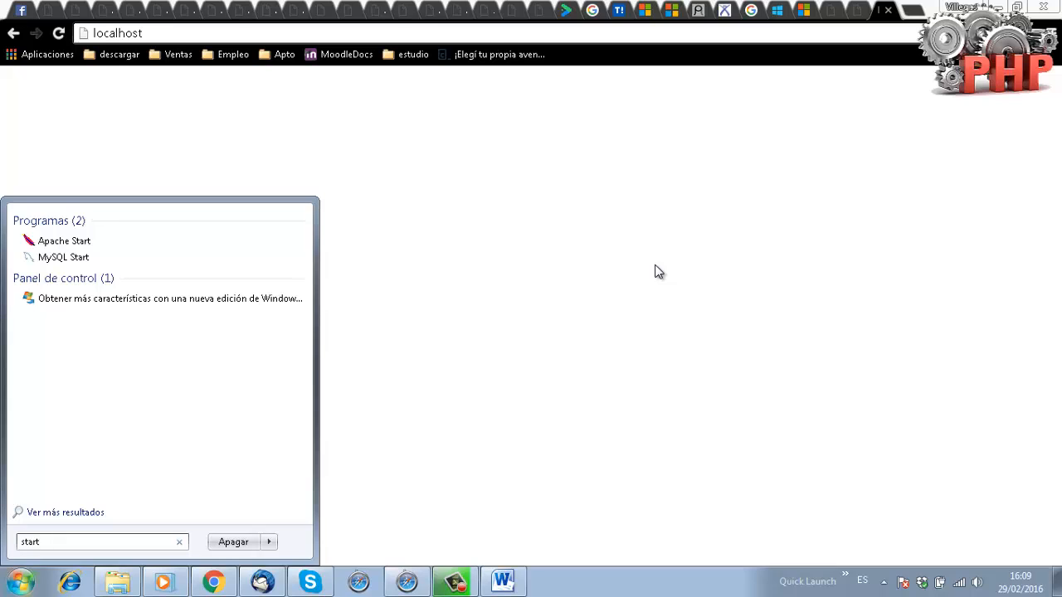
Run Apache Start, reload localhost in Chrome, then try localhost:80.
key("Up")
key("Up")
key("Up")
key("Return")
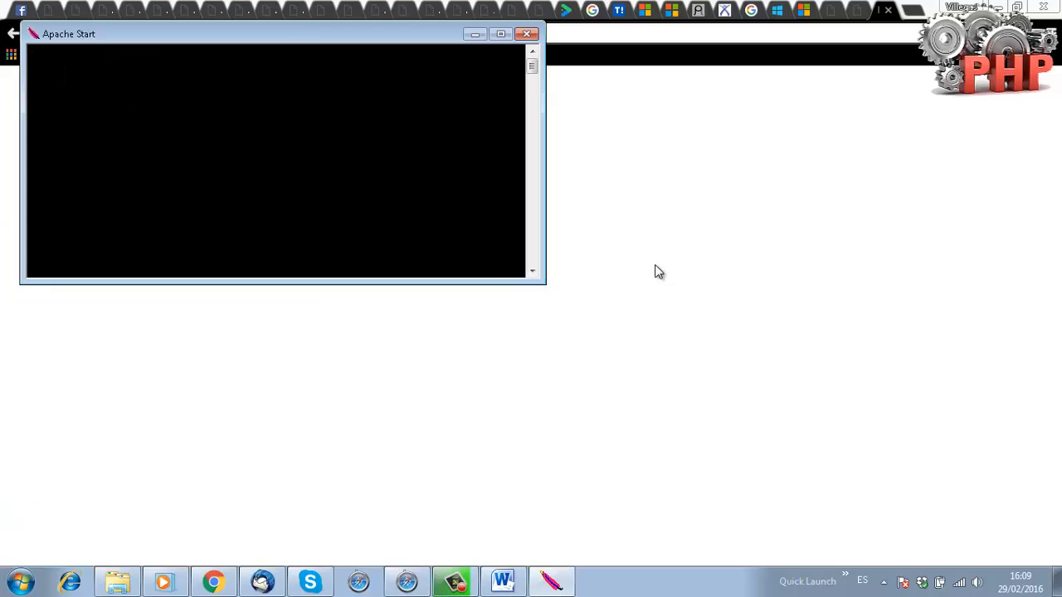
left_click(166, 33)
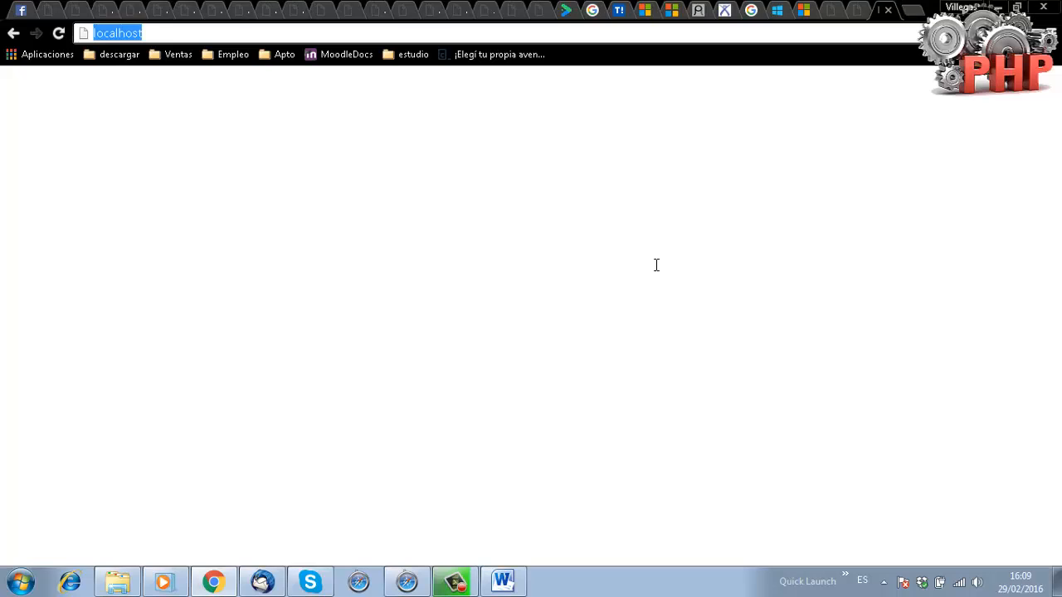
key("Return")
key("ctrl+l")
key("End")
type(":80")
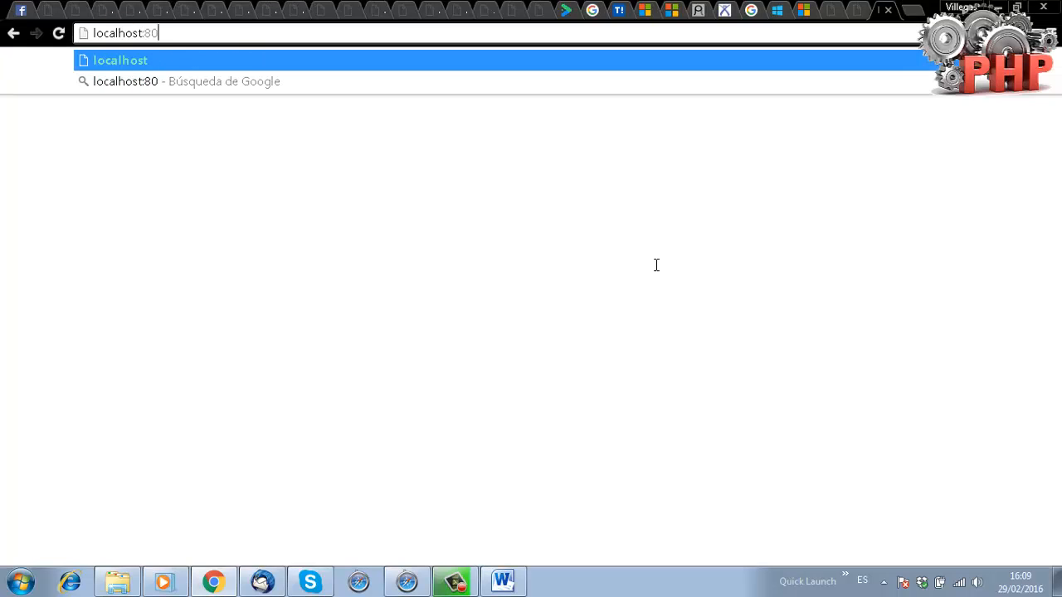
key("Return")
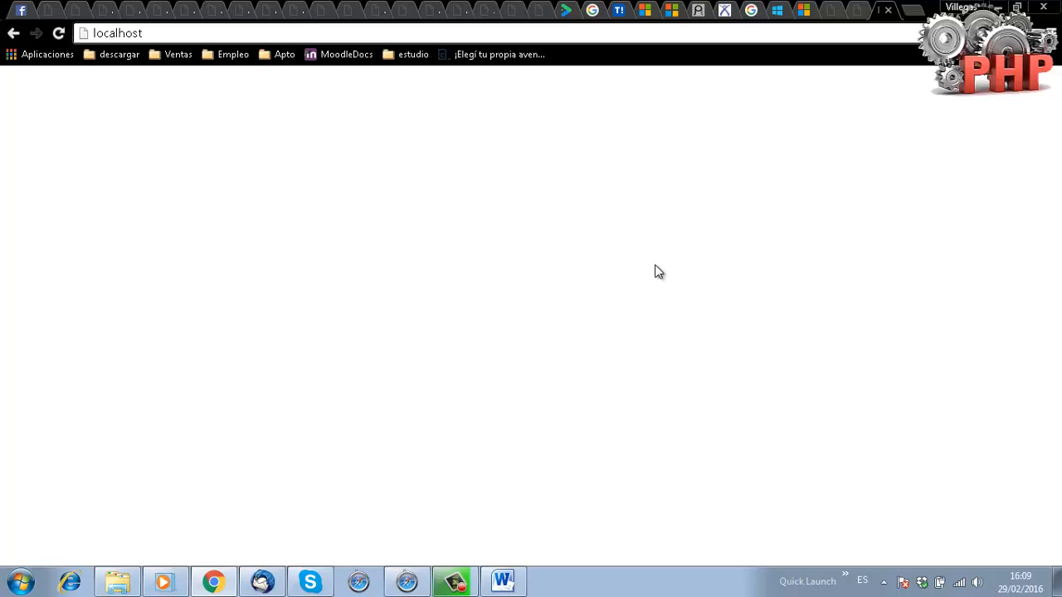
Run the Apache Restart shortcut from a Start search for 'restart' and return to Chrome.
key("super")
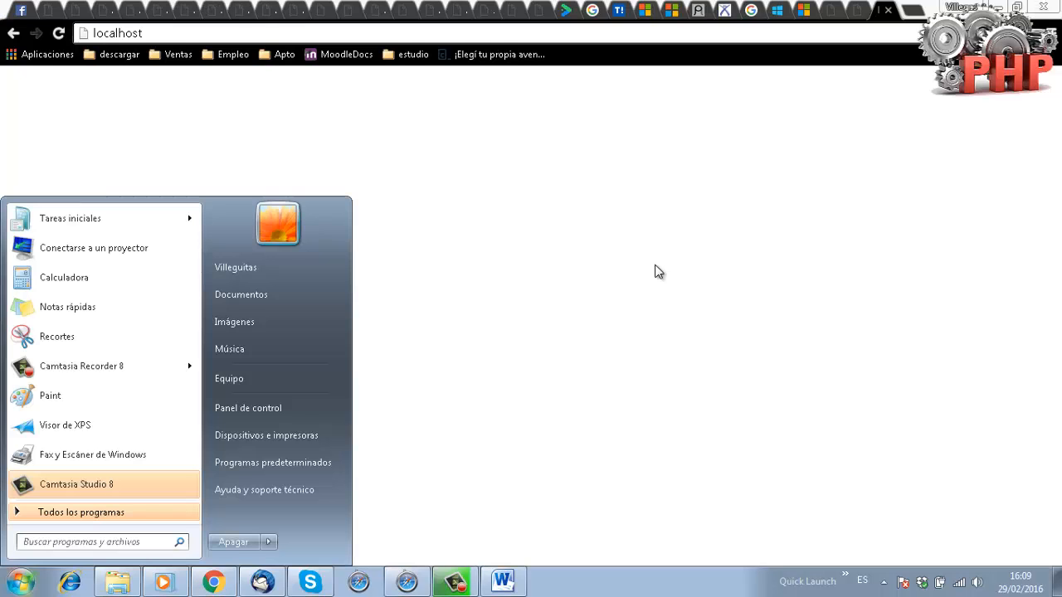
type("restar")
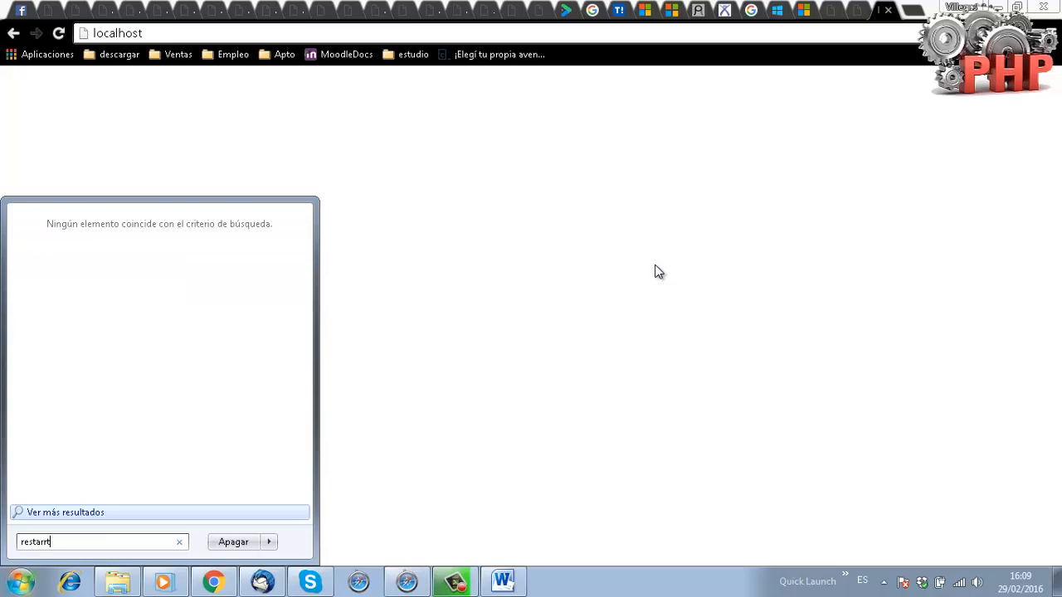
type("t")
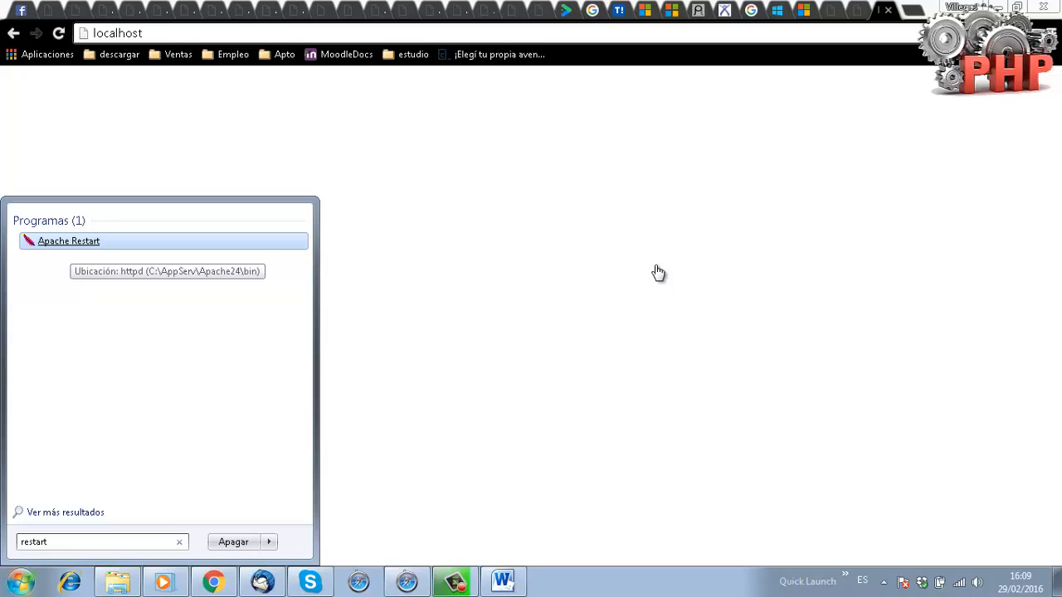
key("Return")
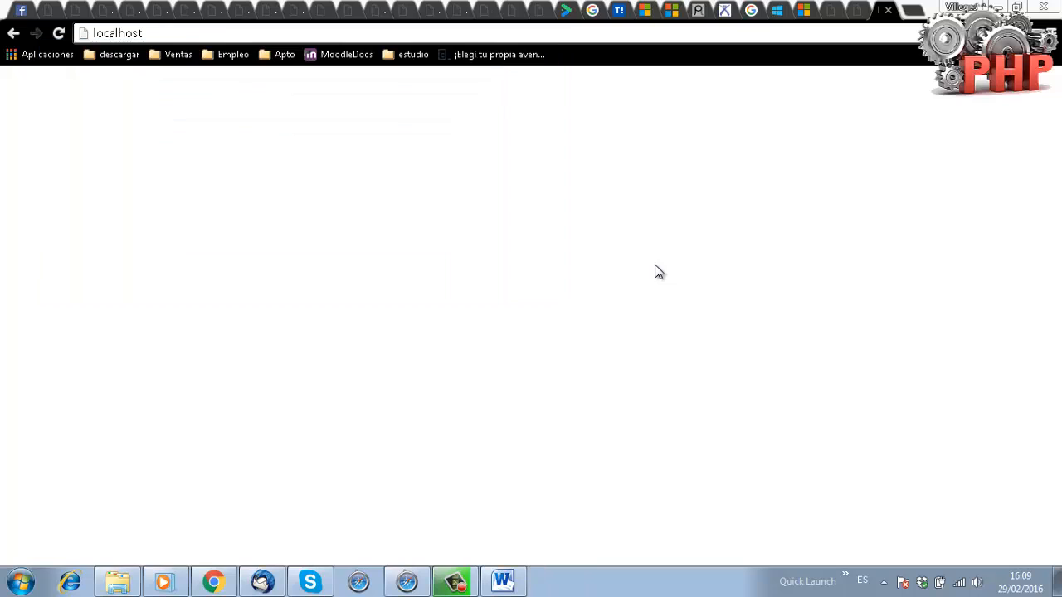
left_click(656, 265)
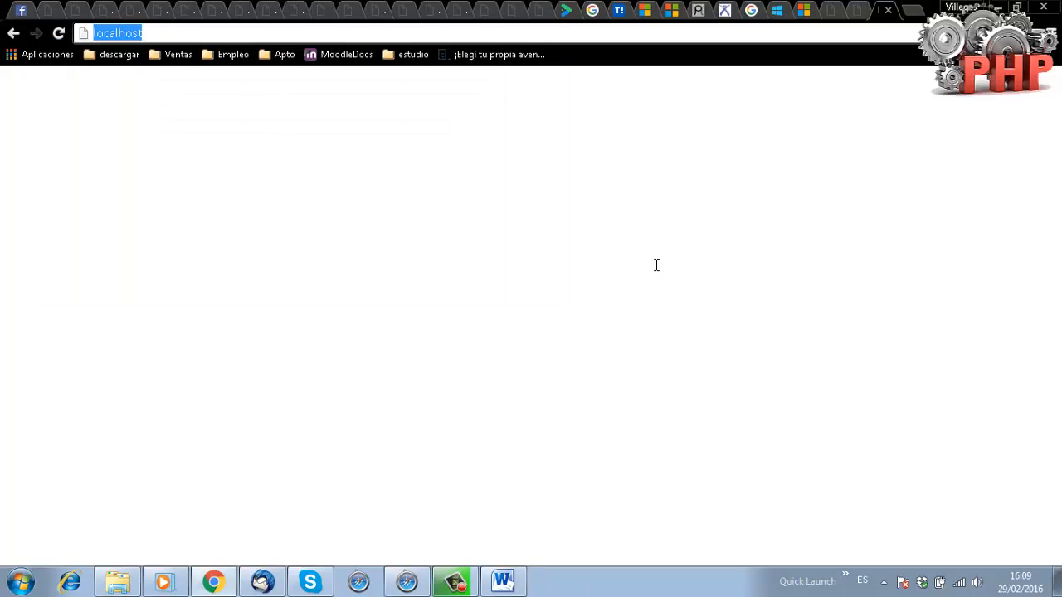
Reload the localhost page in Chrome.
key("Return")
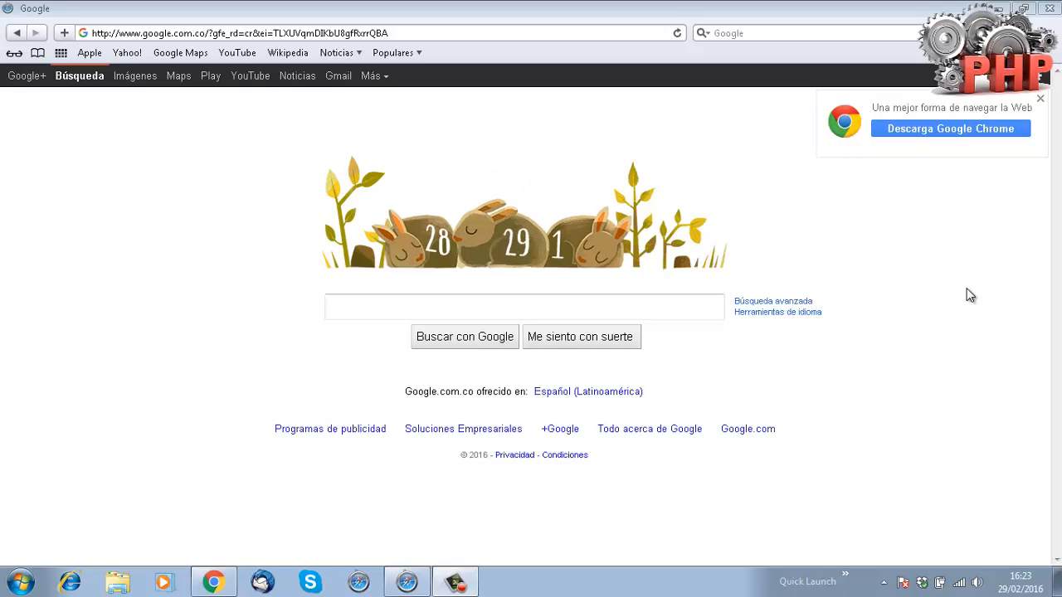
Open localhost in Safari, then load localhost in Chrome as well.
left_click(621, 33)
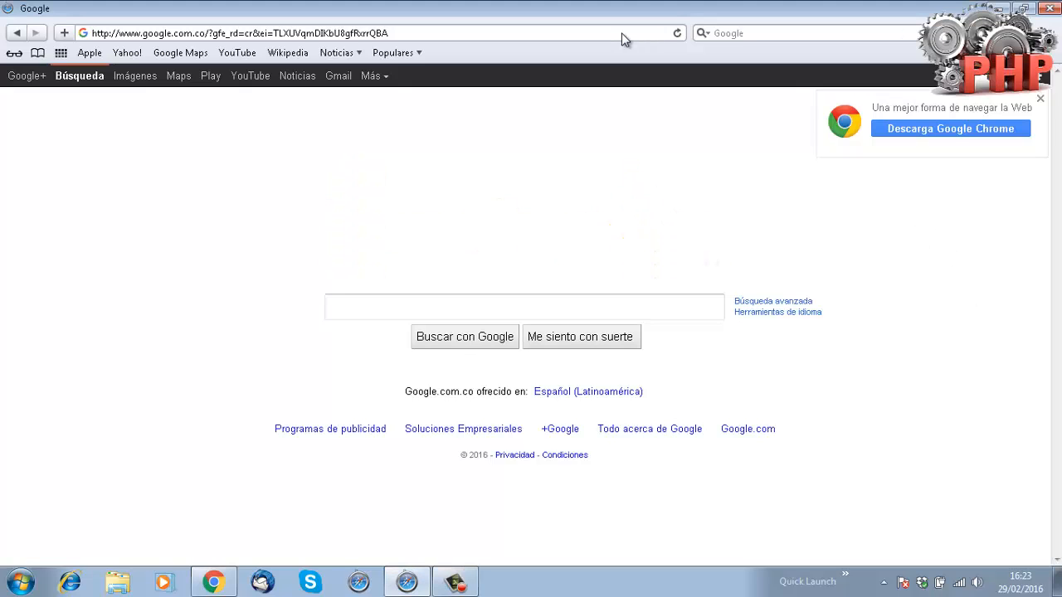
left_click(621, 32)
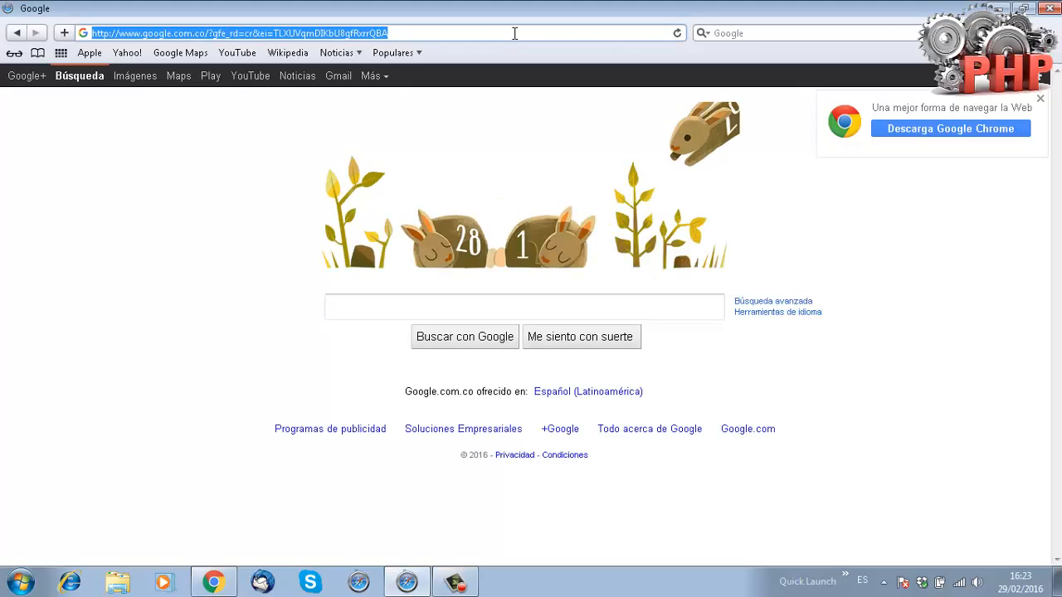
type("local")
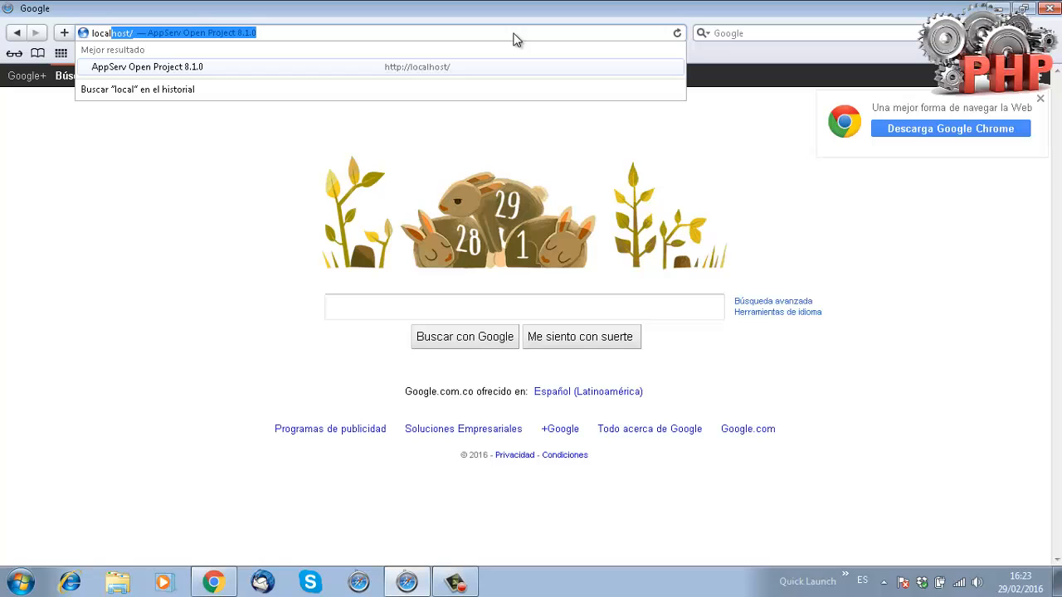
key("Return")
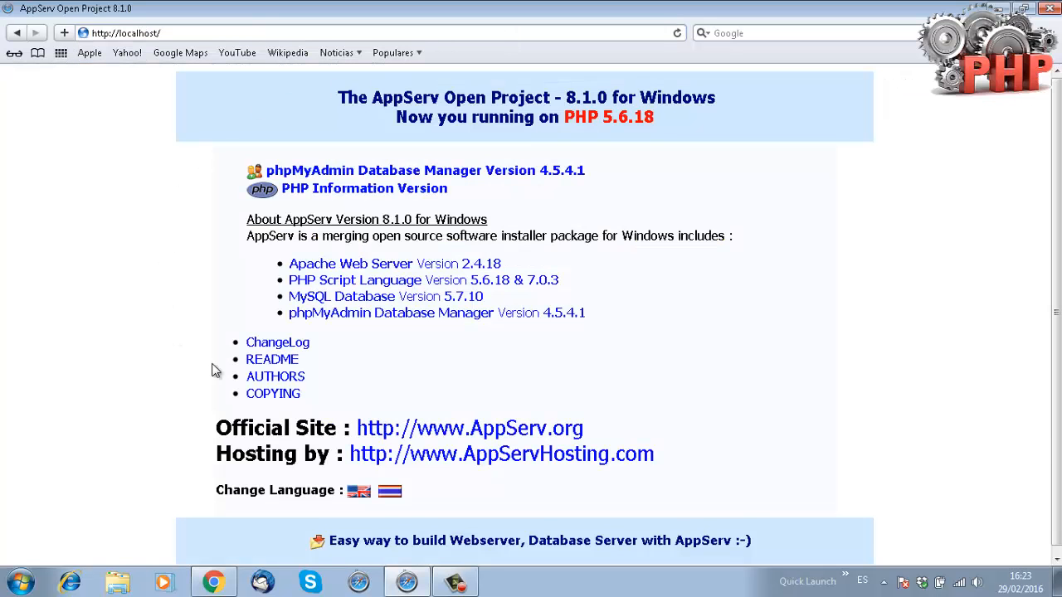
left_click(213, 582)
left_click(661, 33)
type("localhost")
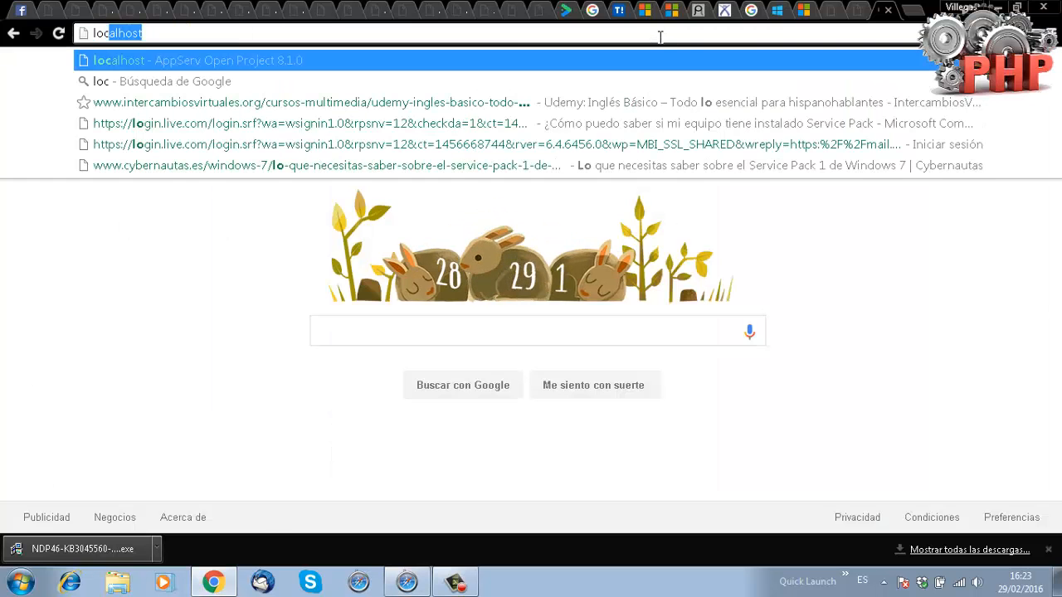
key("Return")
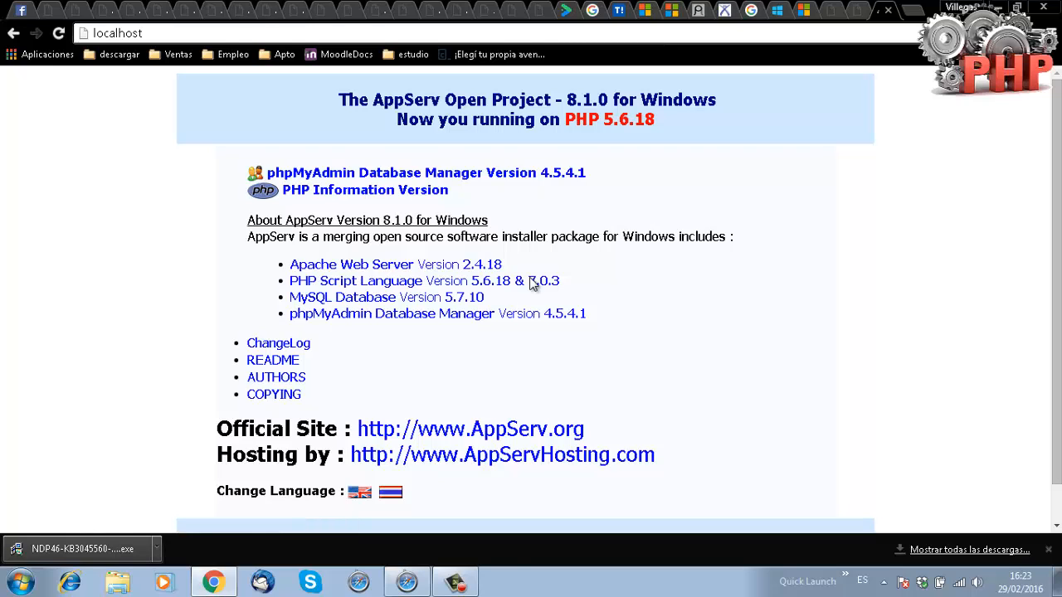
left_click(407, 583)
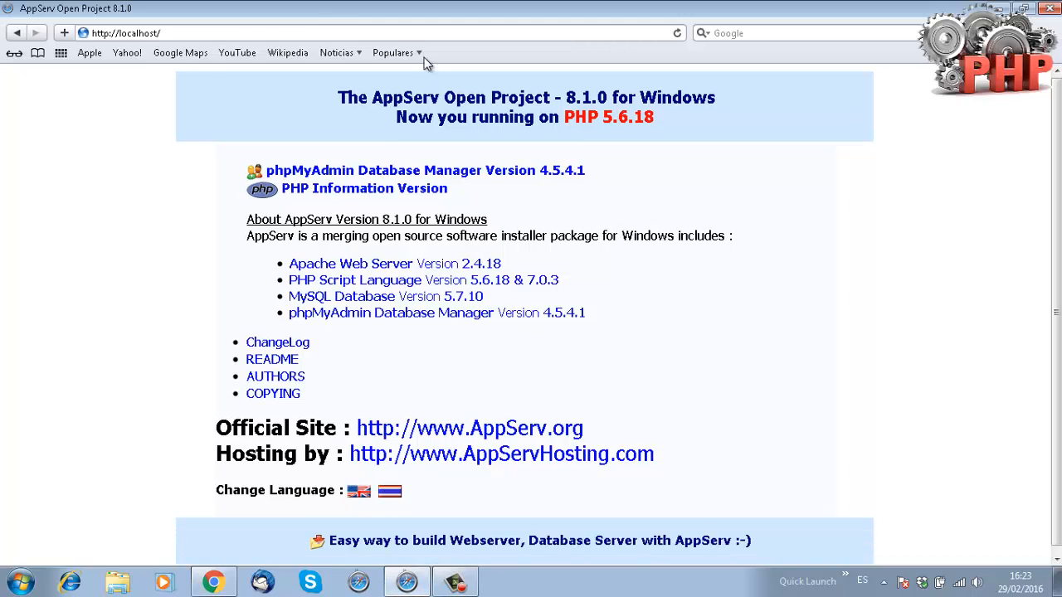
left_click(336, 32)
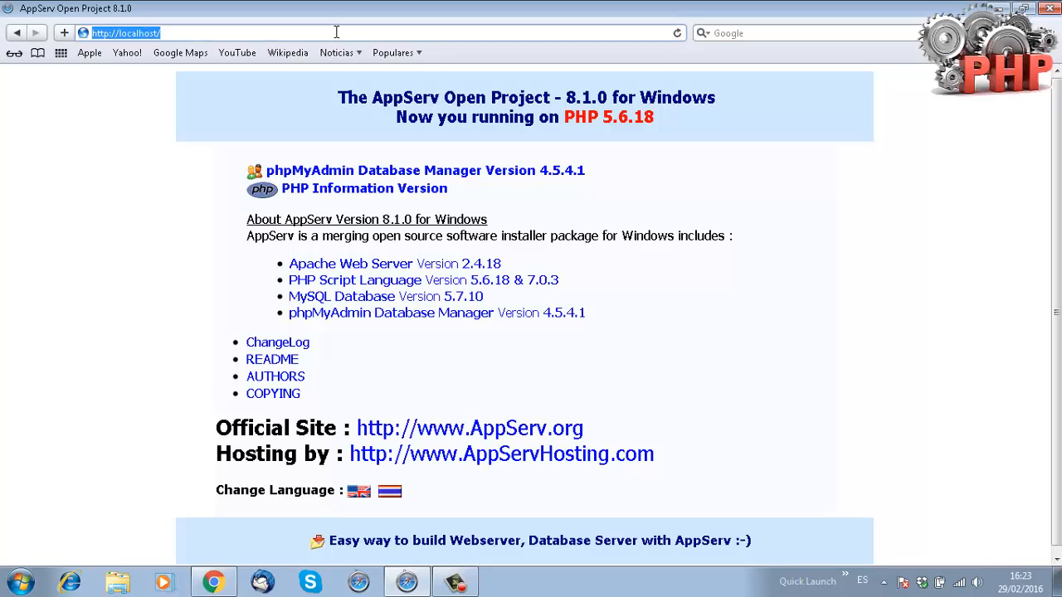
key("End")
key("BackSpace")
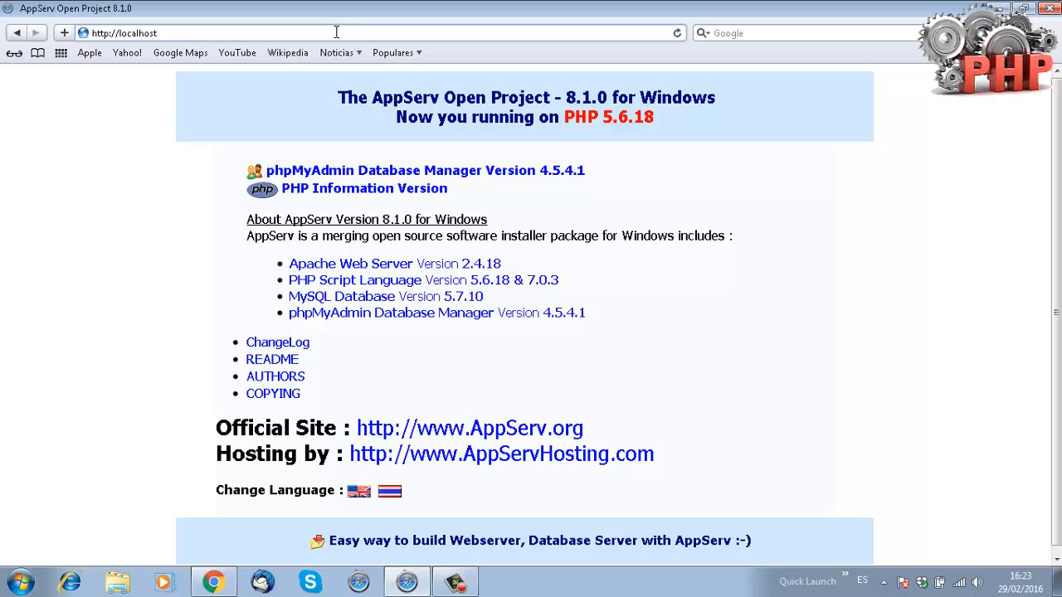
type(":230")
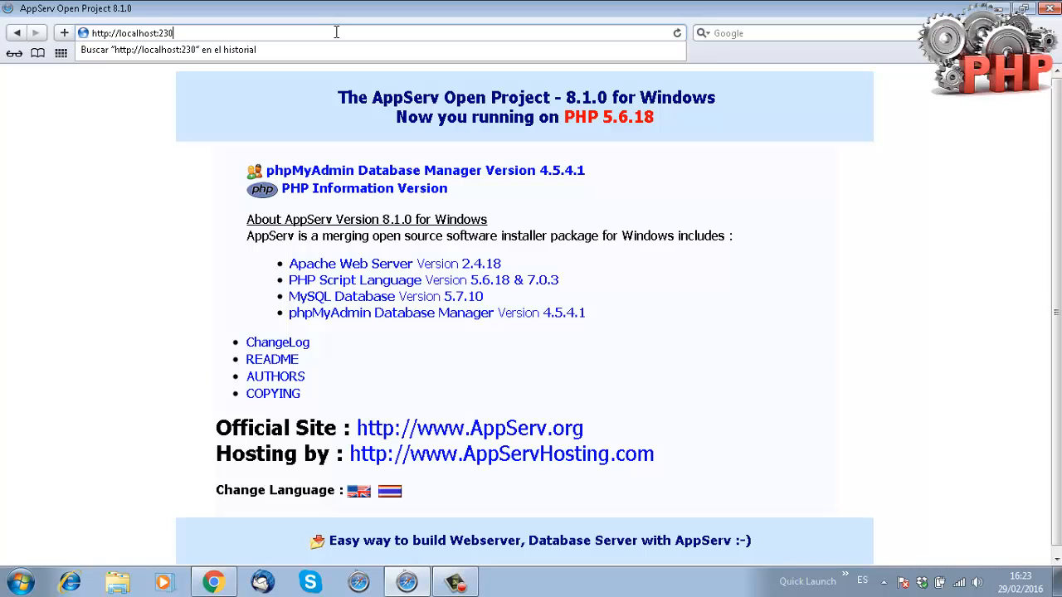
key("Return")
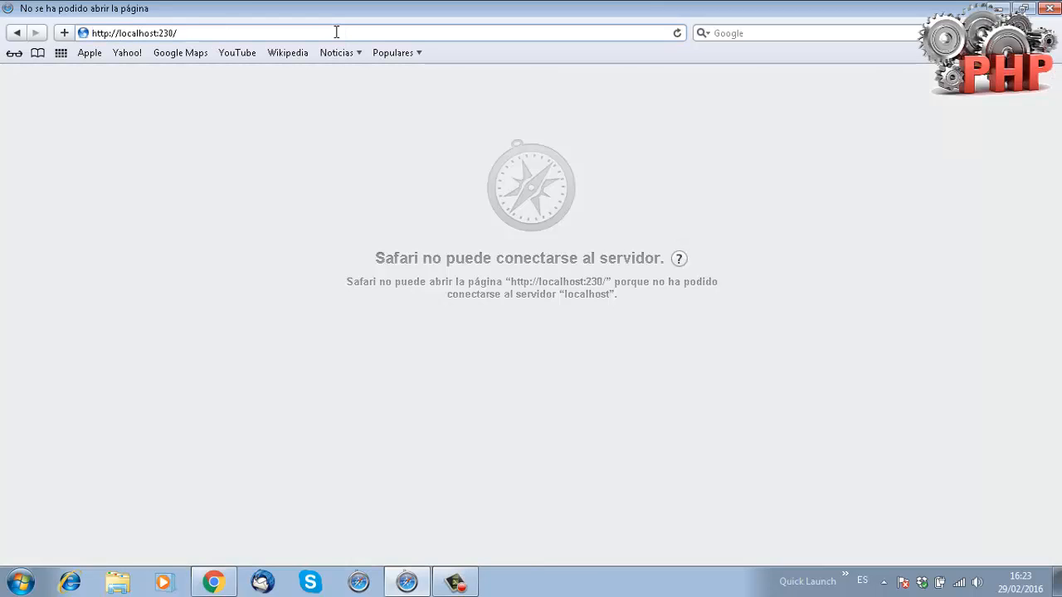
key("BackSpace")
key("BackSpace")
key("BackSpace")
key("BackSpace")
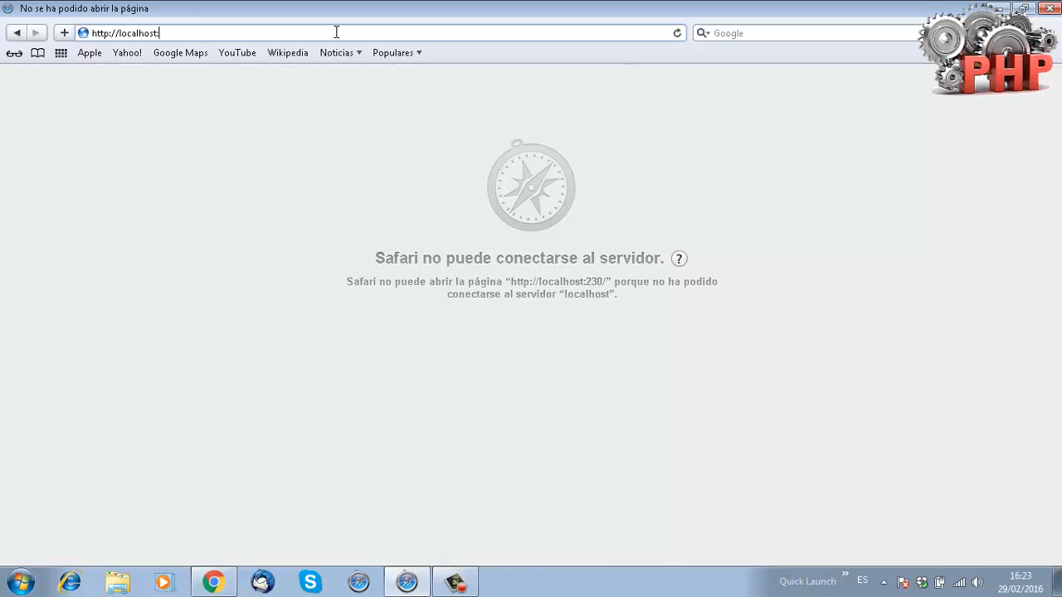
type("80")
key("Return")
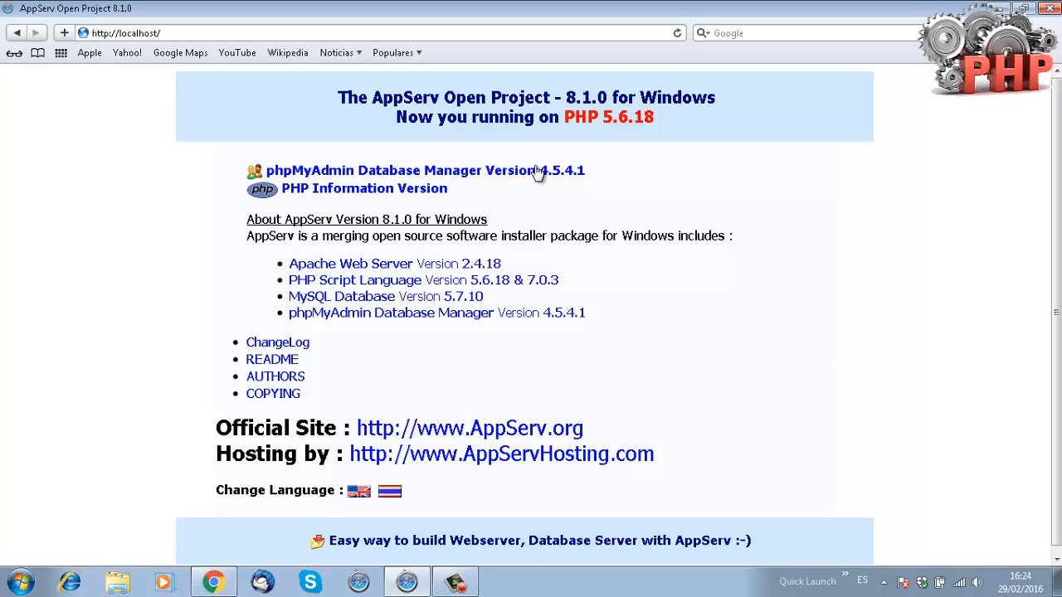
Open the AppServ folder on Disco local (C:) in Windows Explorer.
left_click(118, 585)
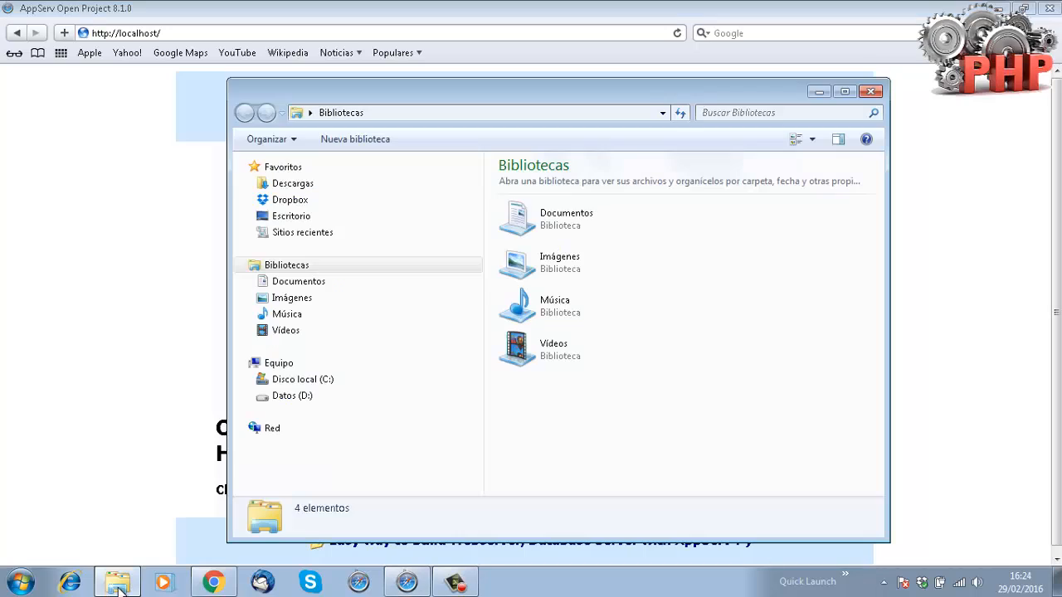
left_click(288, 384)
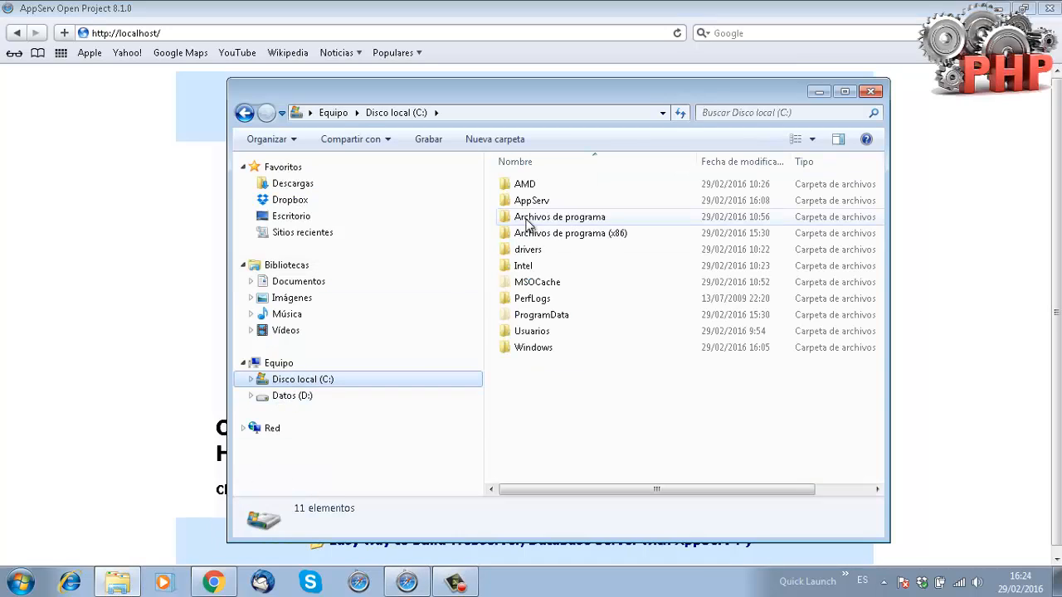
double_click(539, 202)
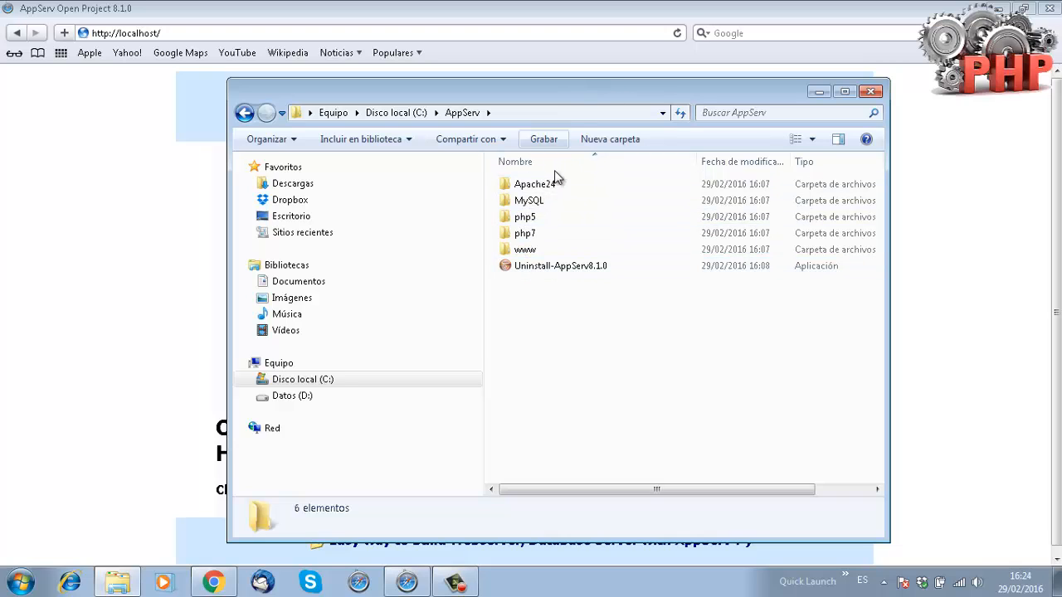
Look over the MySQL and www folders, then switch between the AppServ page and folder window.
left_click(533, 201)
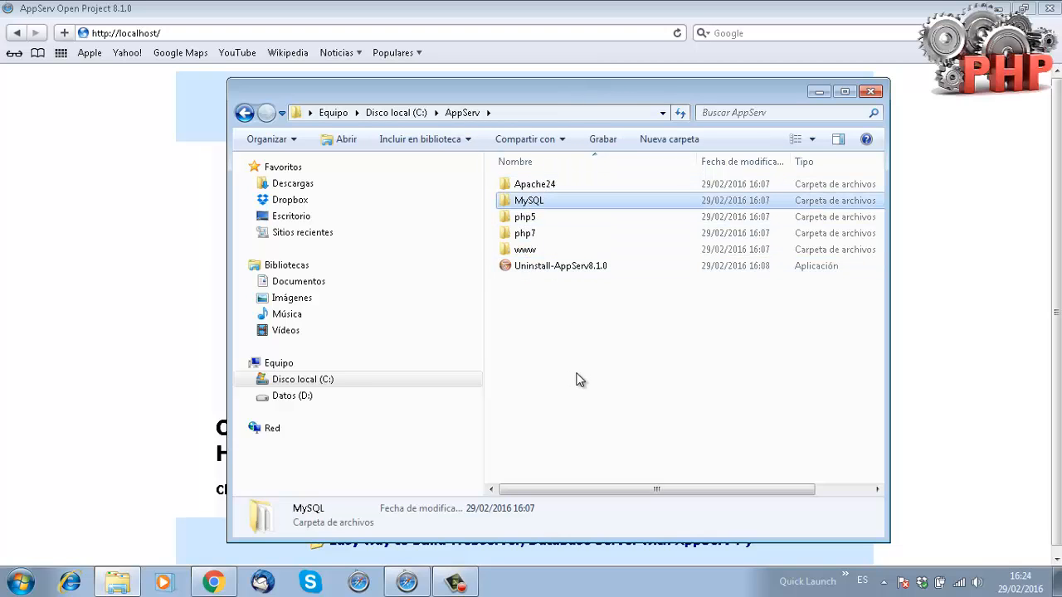
left_click(528, 251)
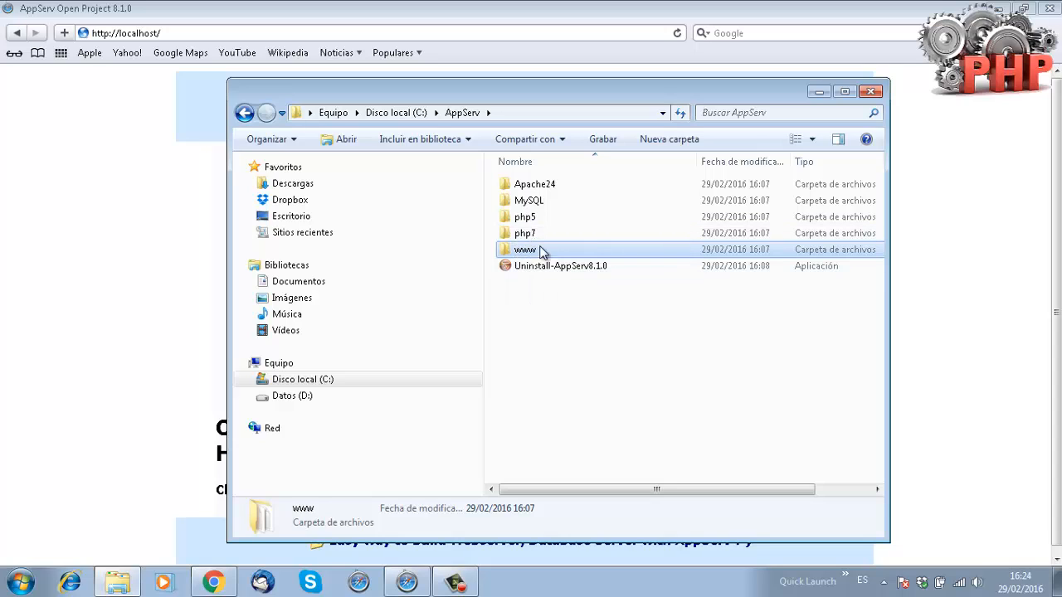
left_click(559, 312)
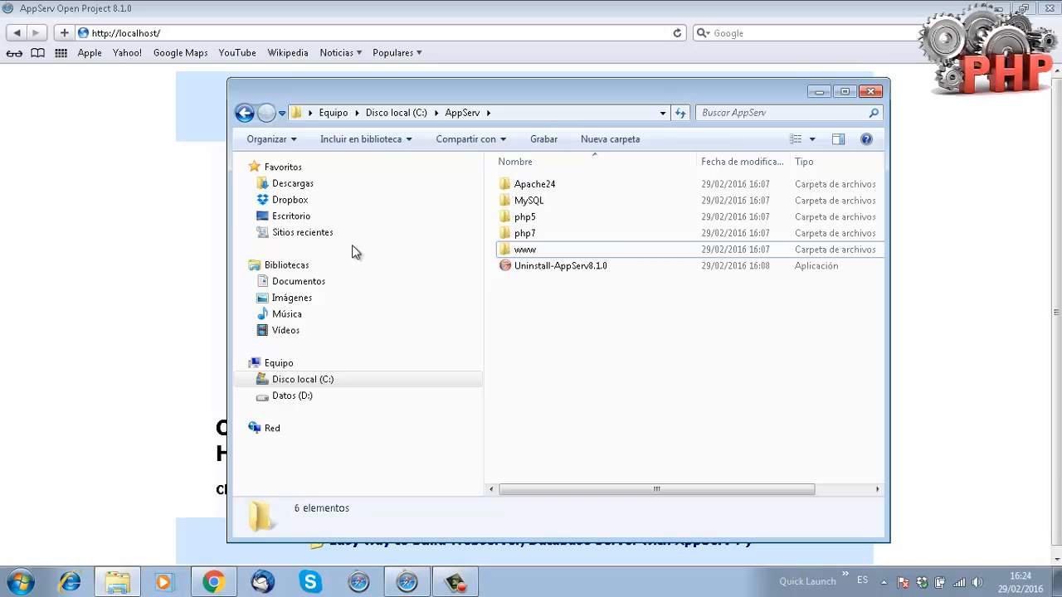
left_click(62, 160)
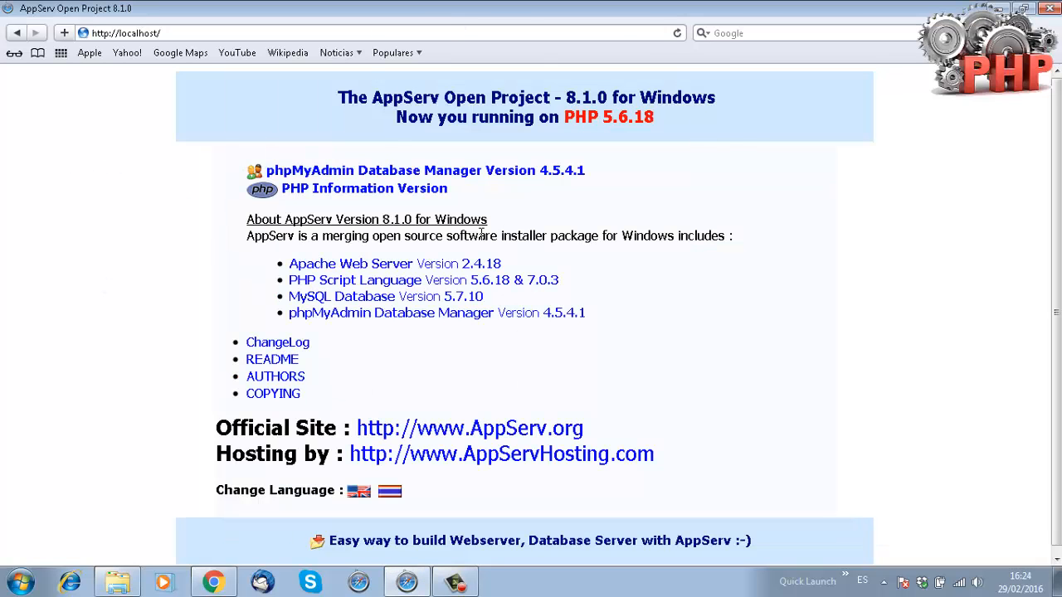
left_click(117, 583)
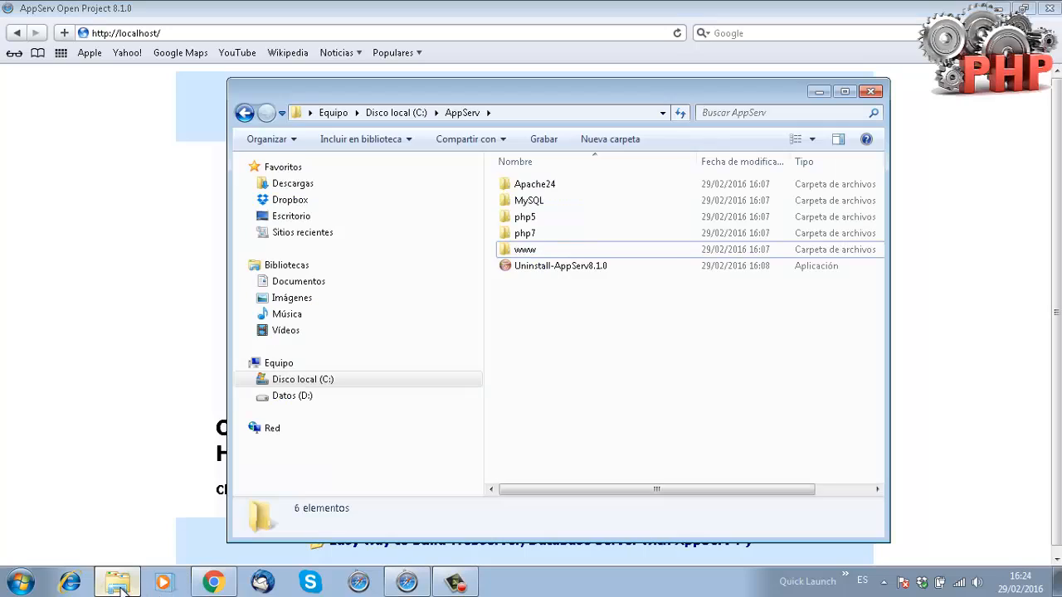
Search AppServ for 'httpd' and open httpd.conf in Notepad from the program list.
left_click(746, 114)
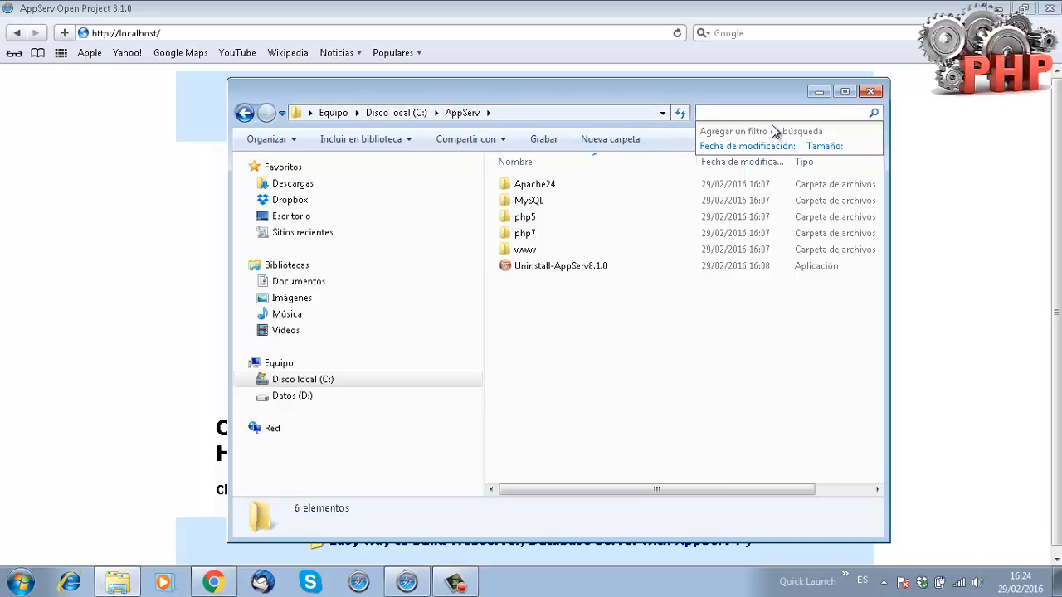
type("http")
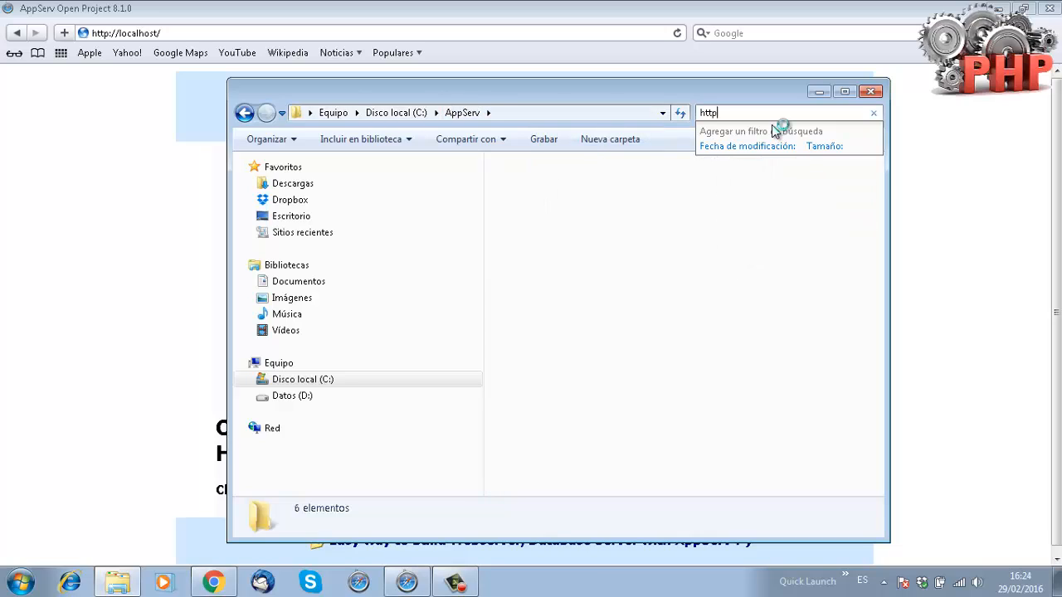
type("d")
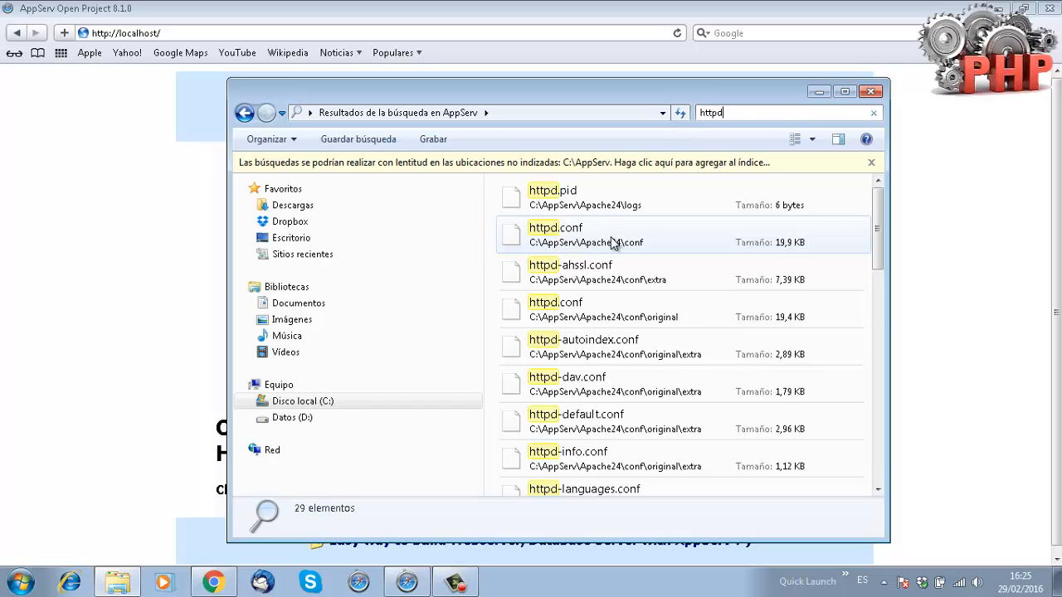
double_click(594, 240)
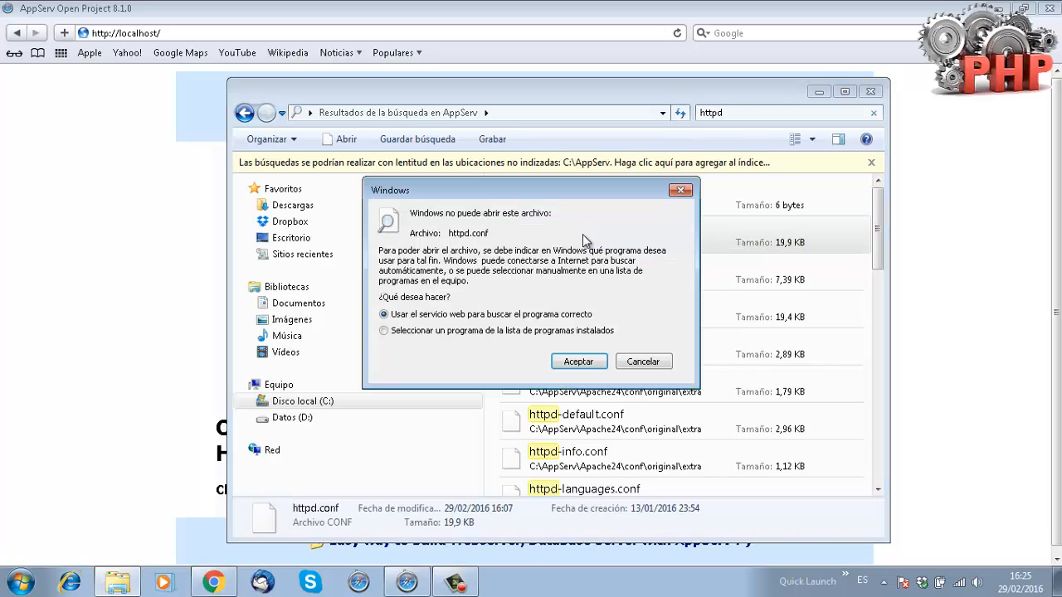
left_click(492, 331)
left_click(579, 361)
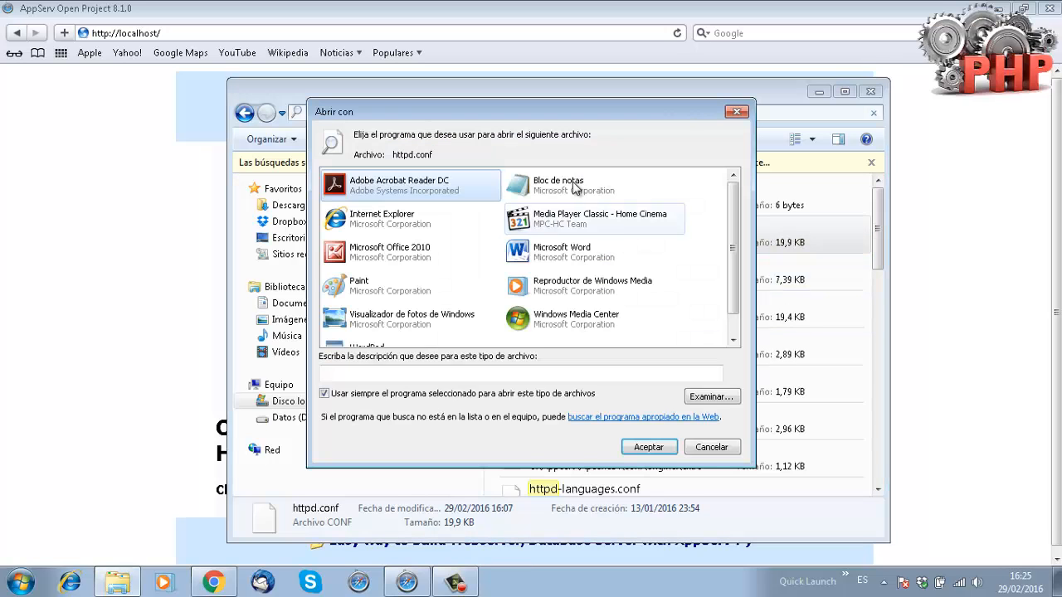
double_click(630, 181)
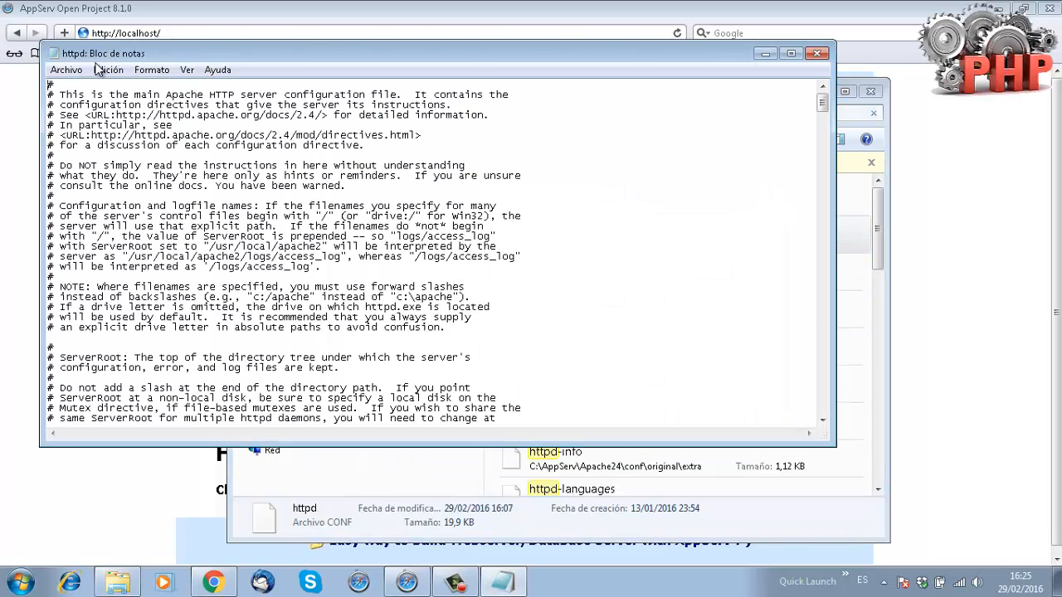
Search httpd.conf for 'port' to locate the Listen 80 lines, then close Notepad.
left_click(108, 70)
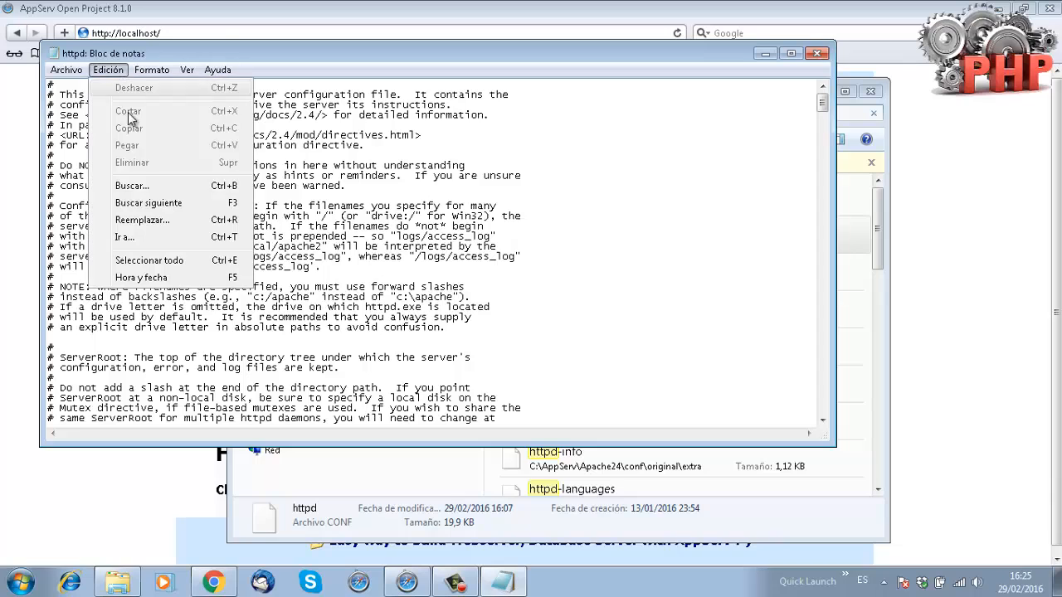
left_click(155, 238)
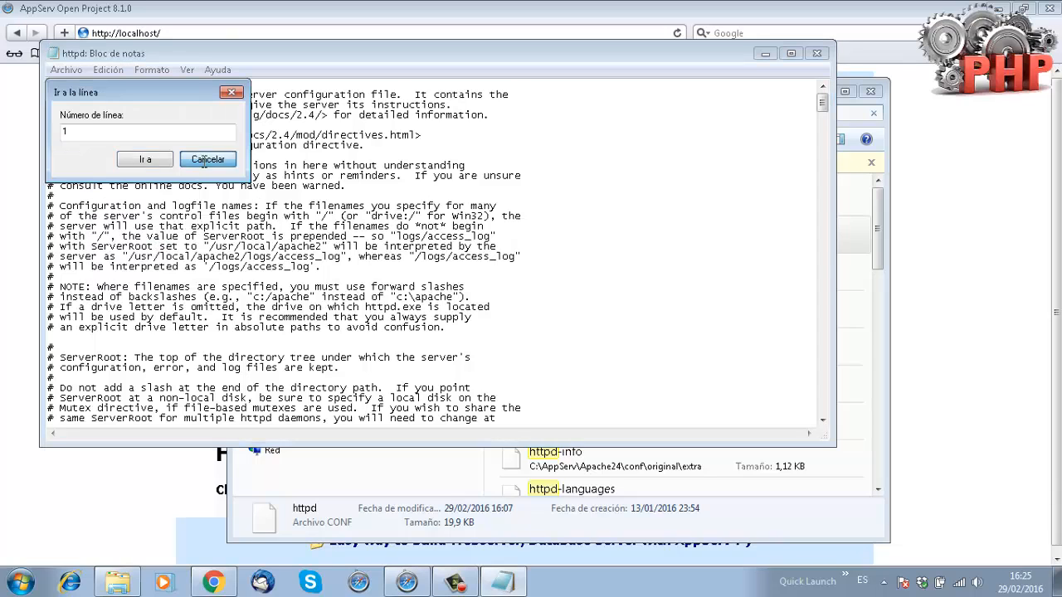
left_click(205, 166)
left_click(108, 71)
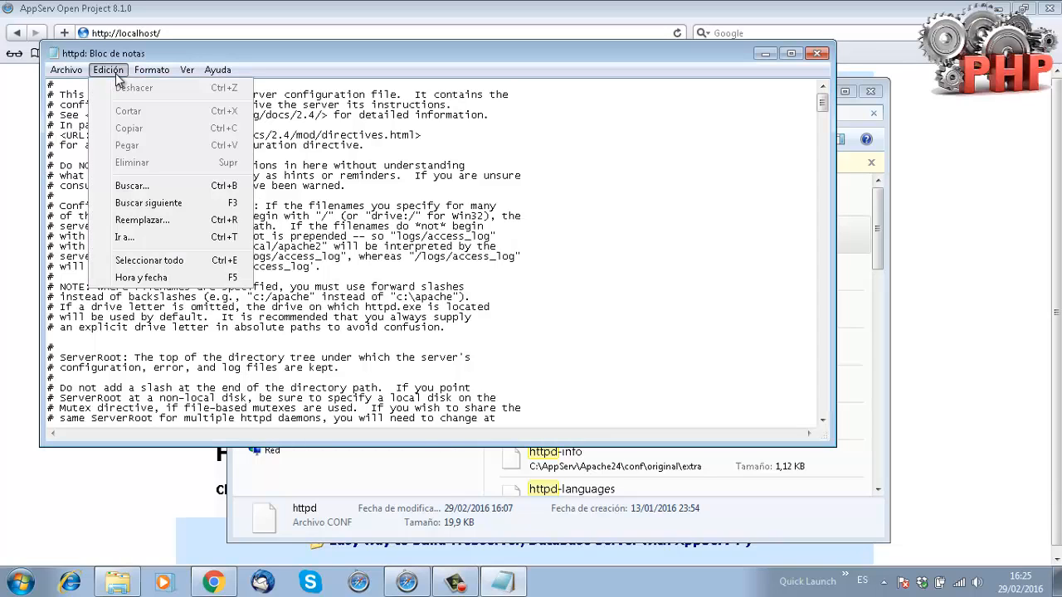
left_click(139, 184)
type("port")
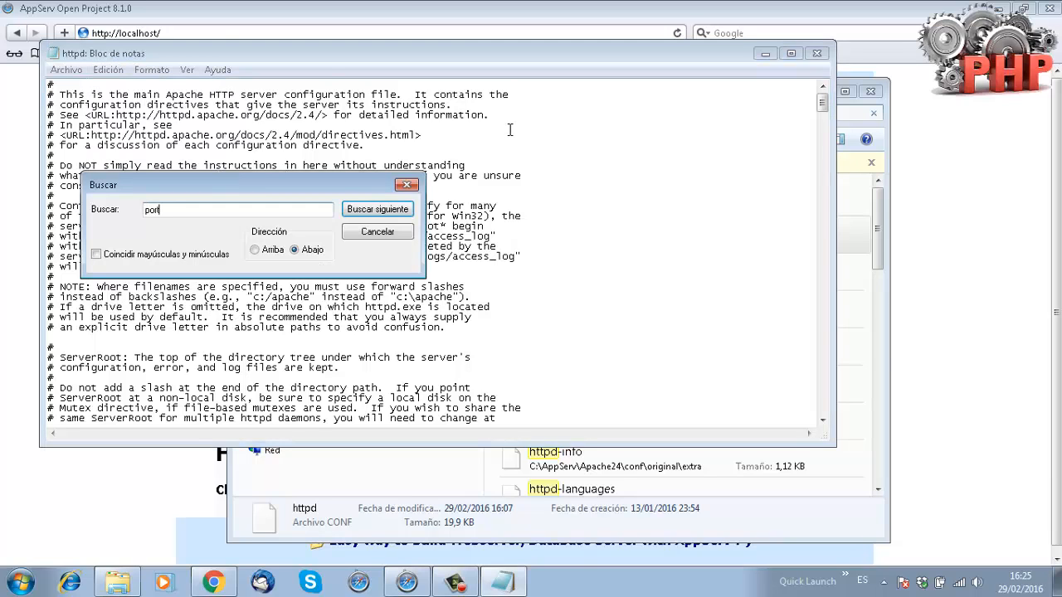
key("Return")
key("Return")
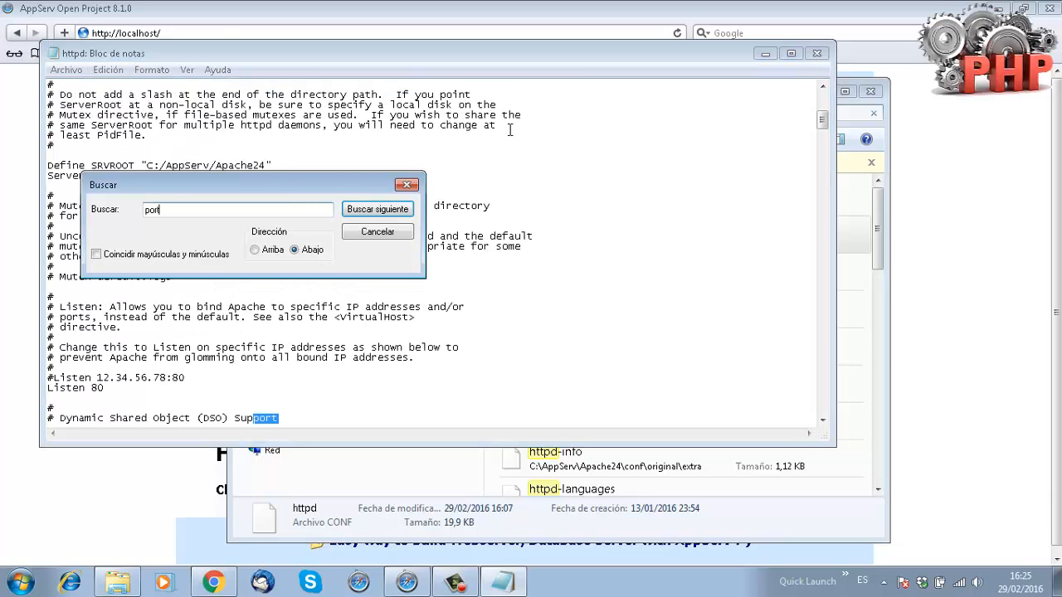
key("Escape")
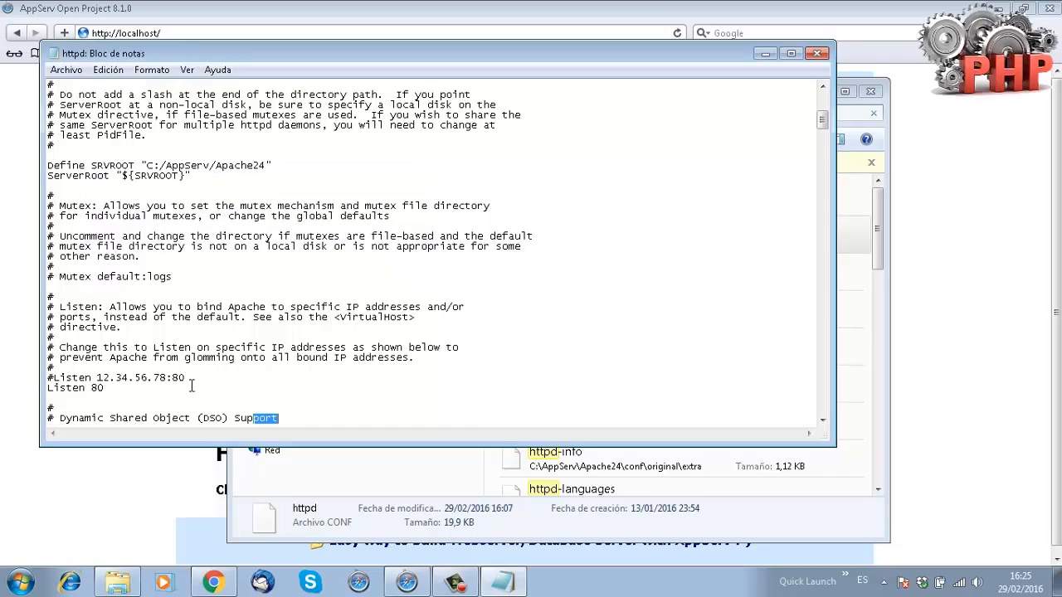
double_click(95, 388)
left_click_drag(189, 378, 175, 380)
left_click(818, 53)
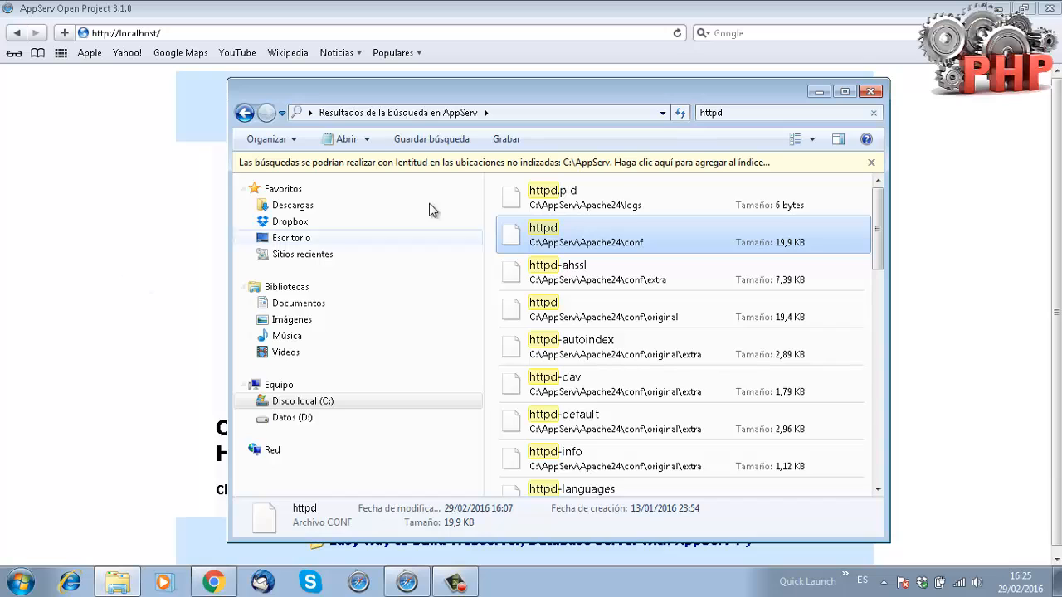
Reopen httpd.conf, change both Listen ports from 80 to 82, and save on closing.
double_click(560, 240)
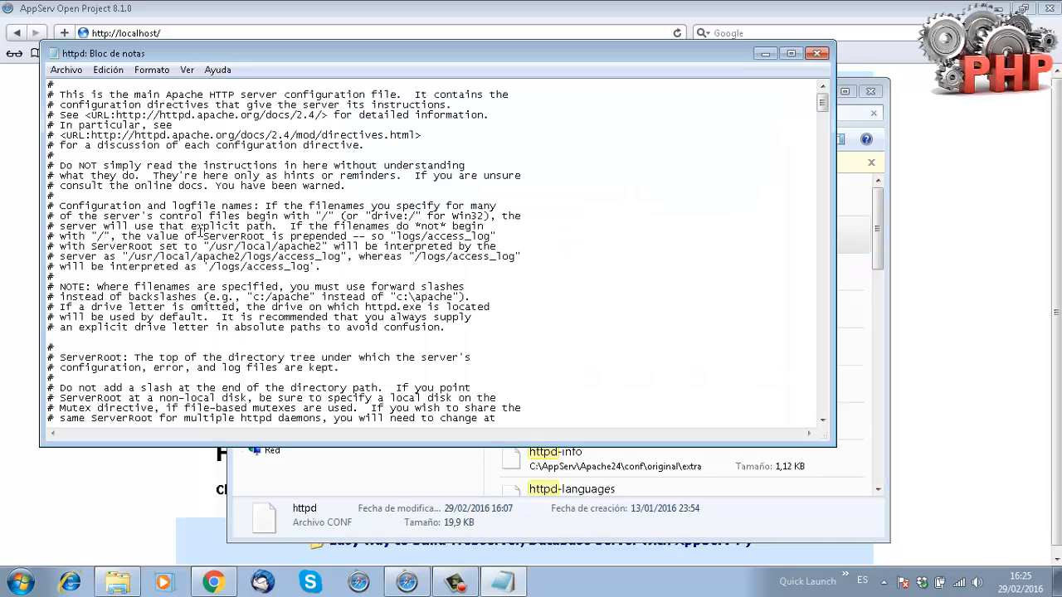
key("ctrl+b")
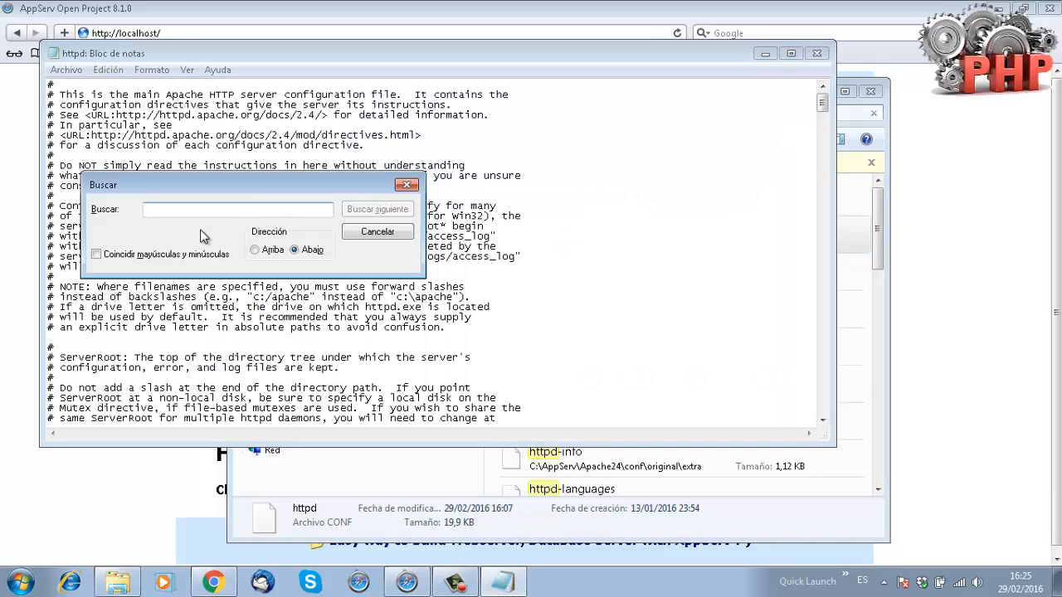
type("port")
key("Return")
key("Return")
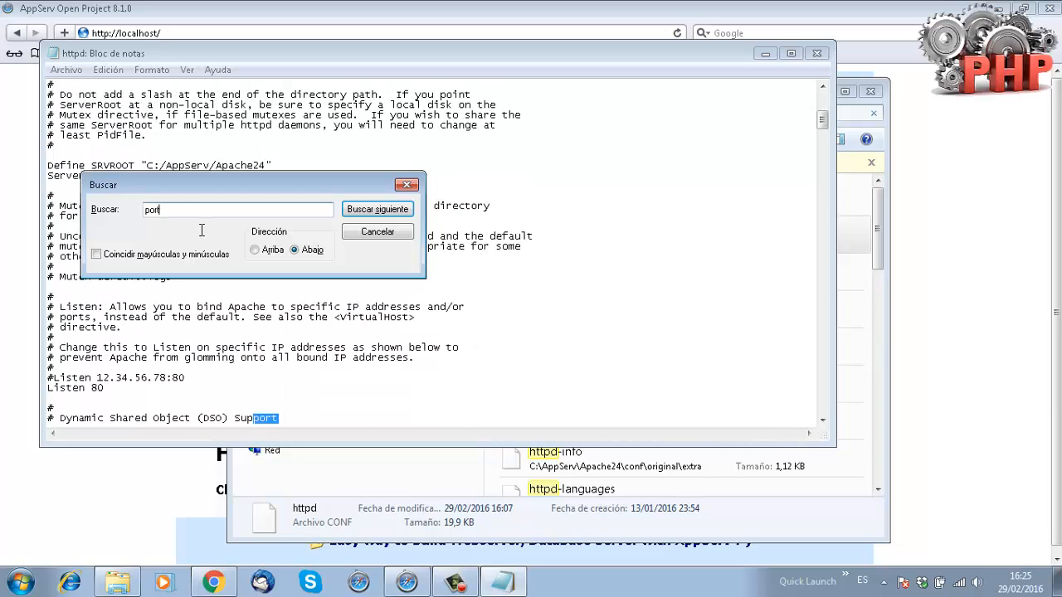
key("Escape")
left_click(189, 377)
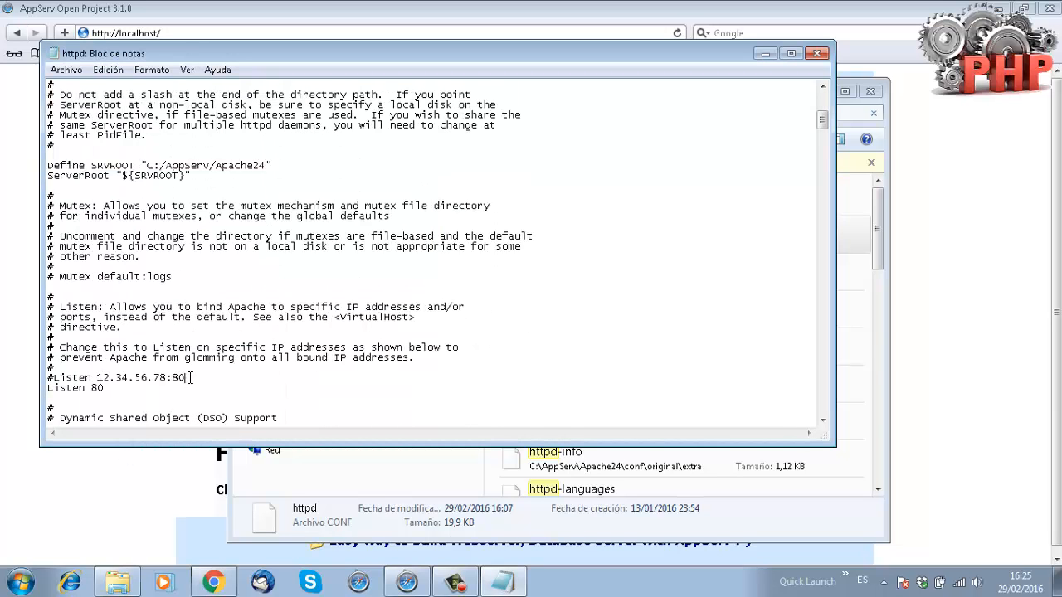
key("BackSpace")
type("2")
key("BackSpace")
type("2")
left_click(817, 52)
left_click(458, 301)
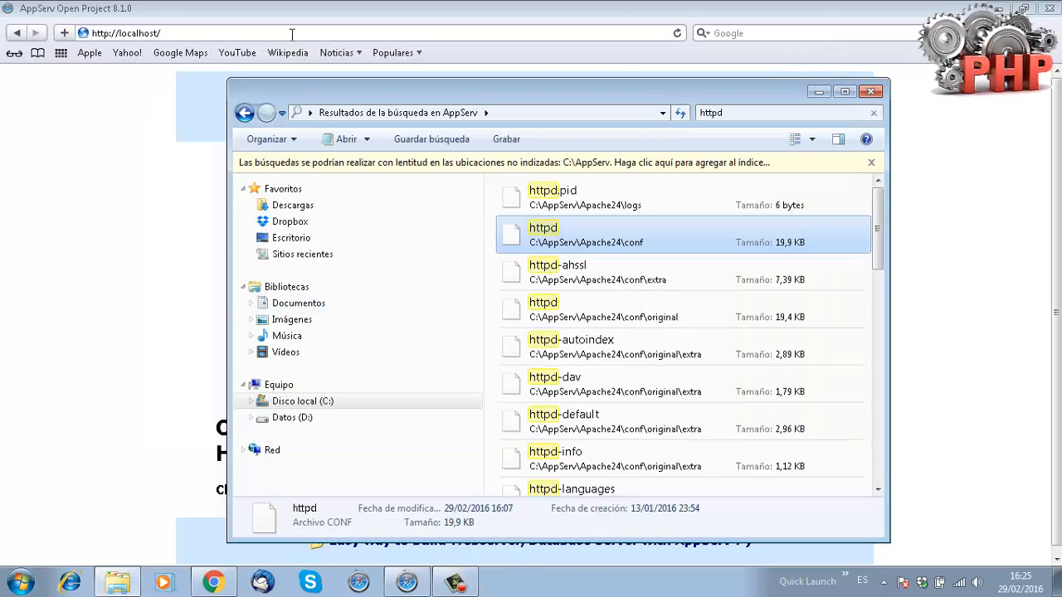
key("super")
type("restart")
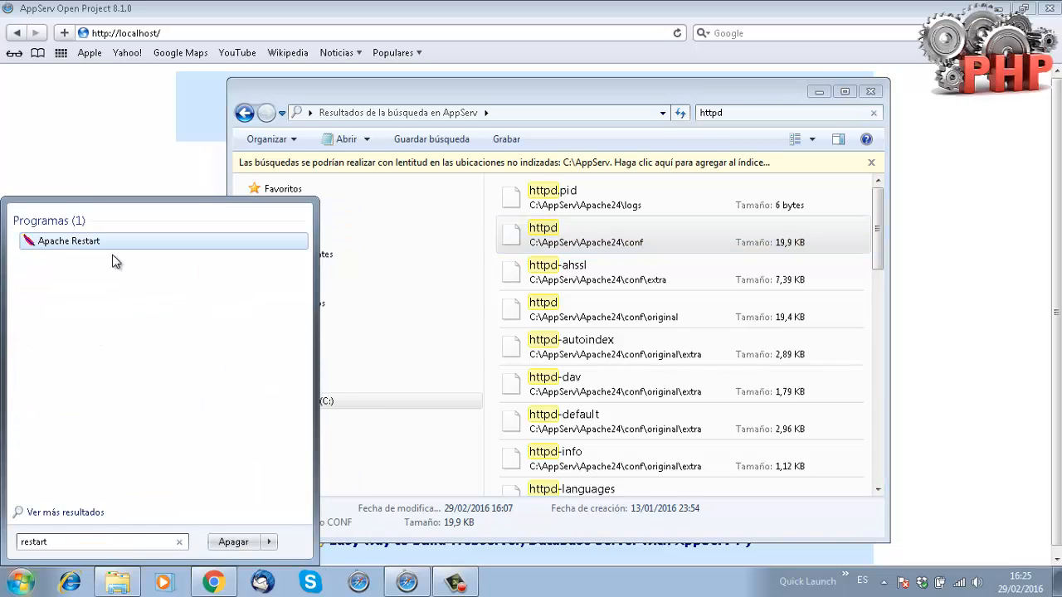
key("Return")
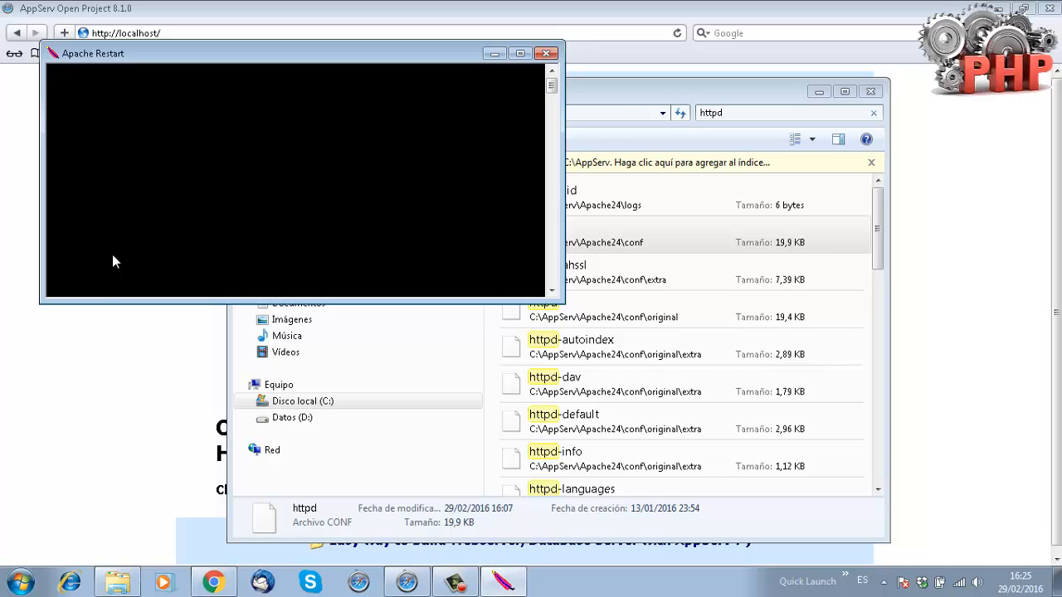
left_click(200, 35)
left_click(192, 35)
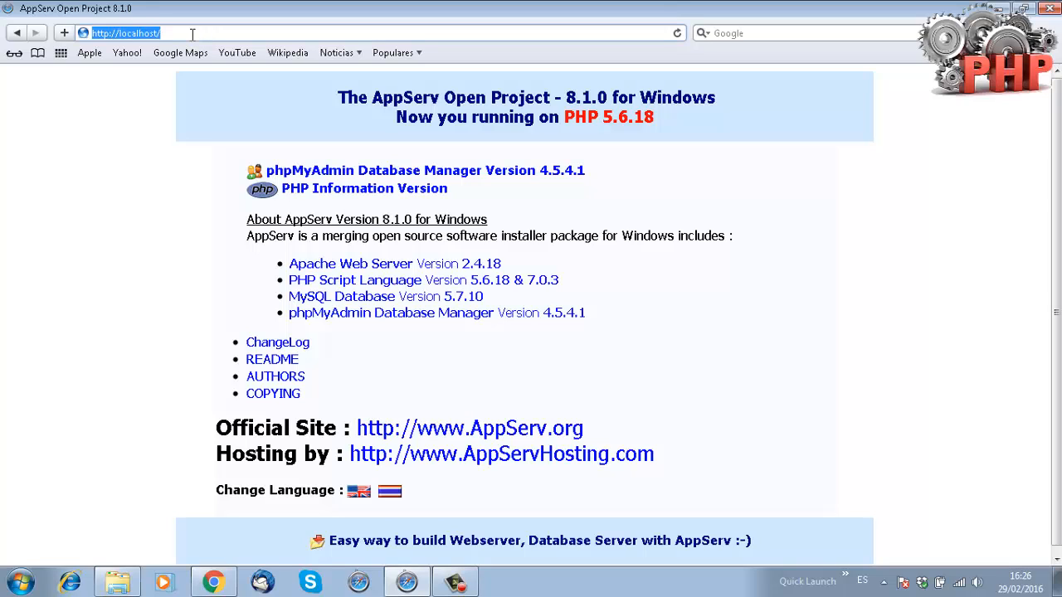
key("Return")
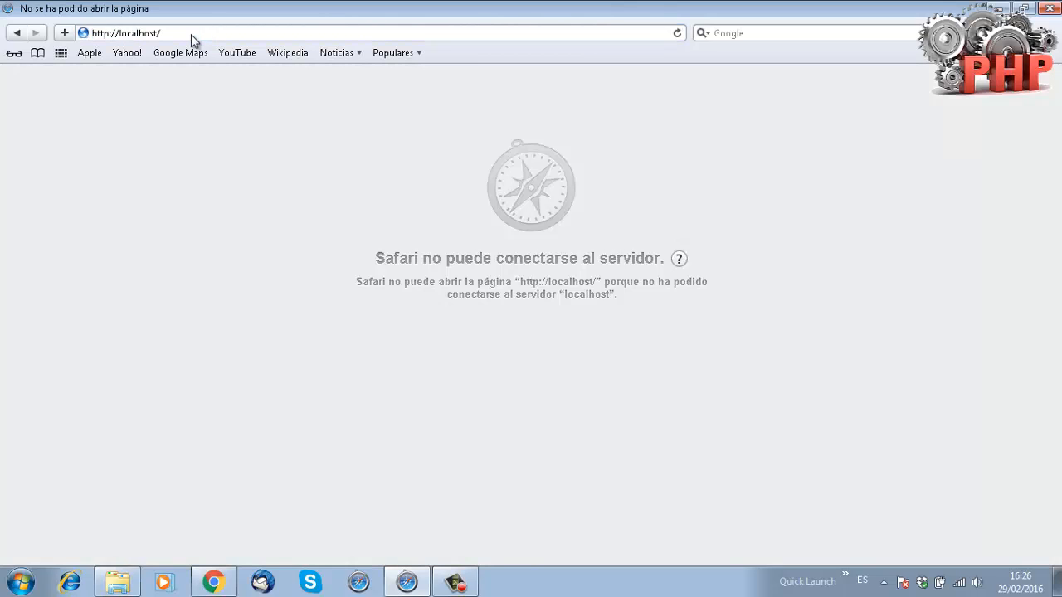
left_click(191, 34)
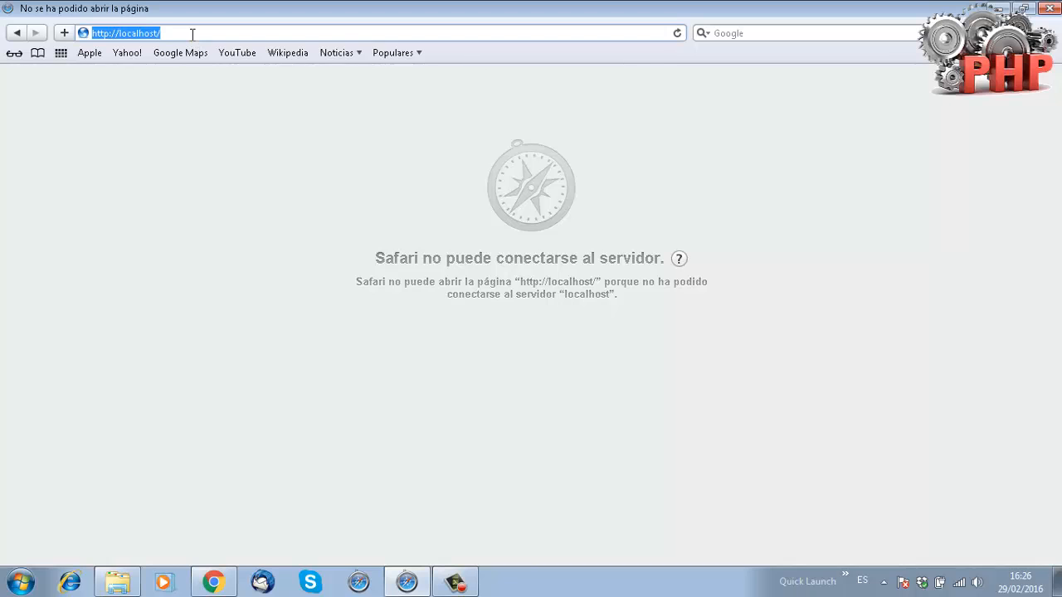
left_click(193, 34)
type(":82")
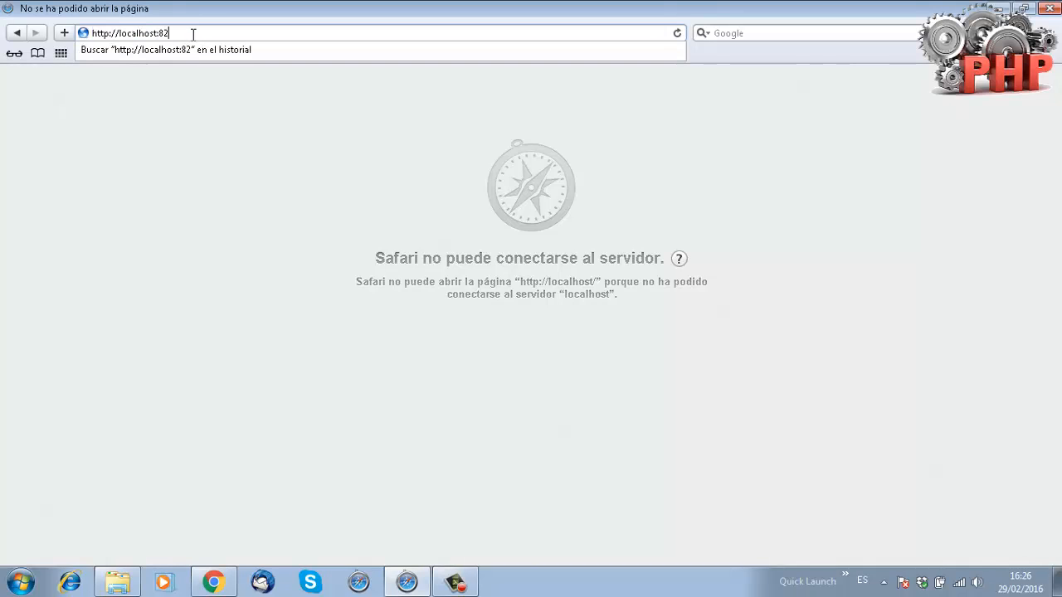
key("Return")
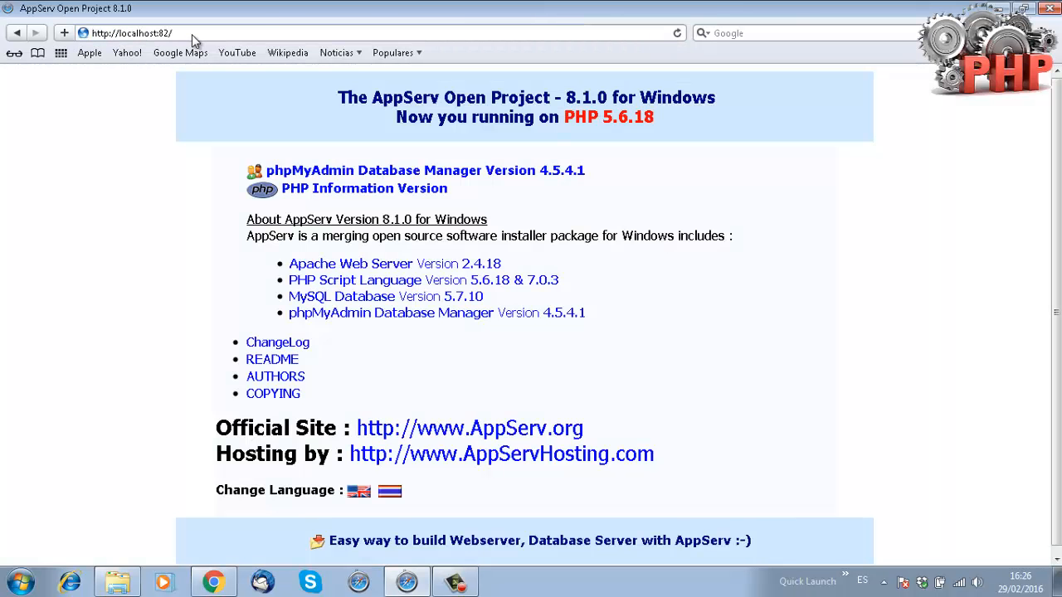
key("alt+Tab")
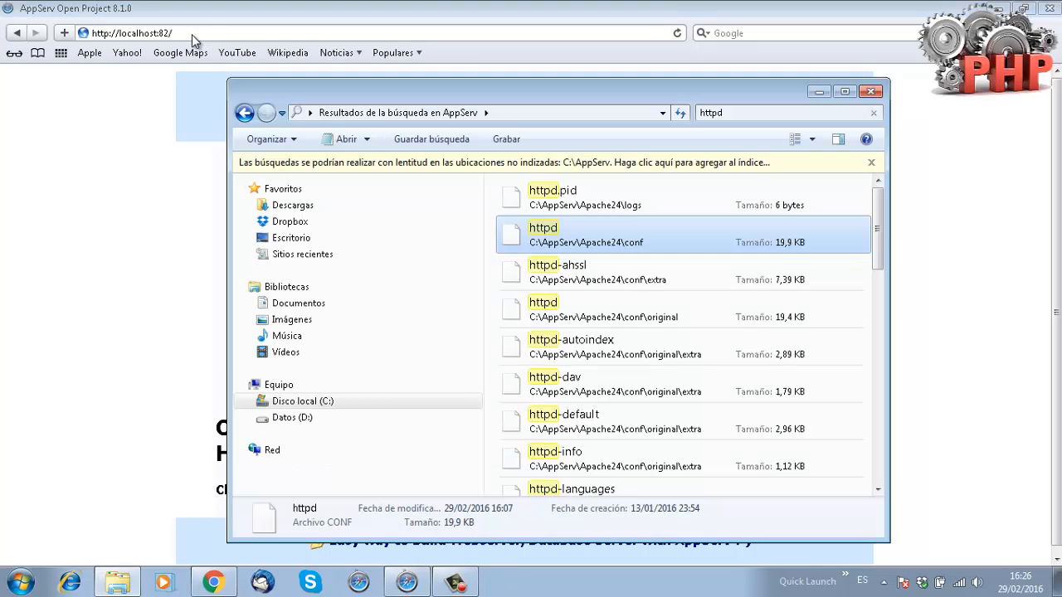
Reopen httpd.conf and change both Listen lines from 82 back to 80.
double_click(565, 242)
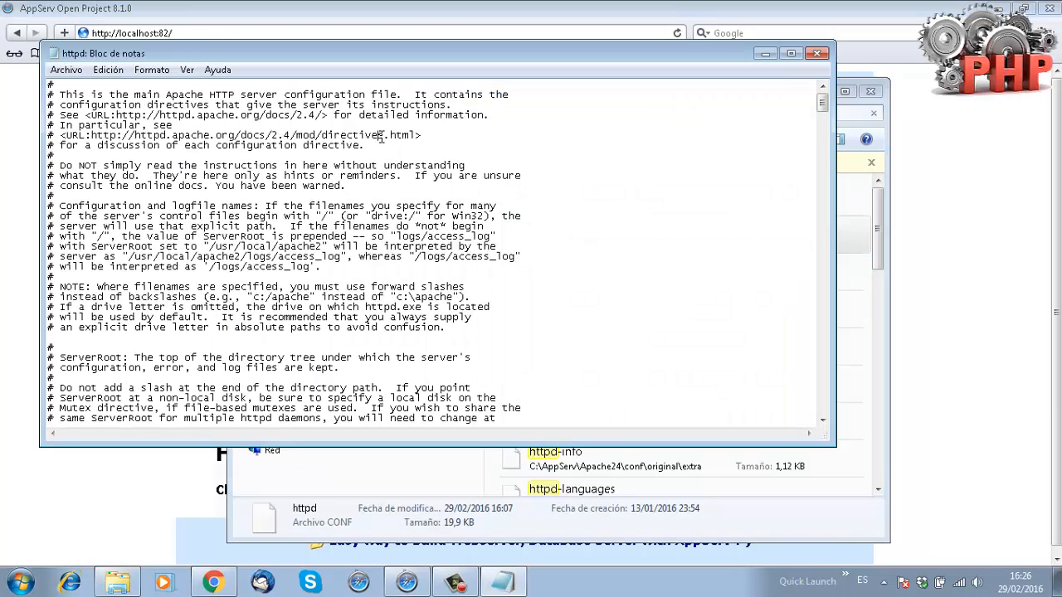
key("ctrl+f")
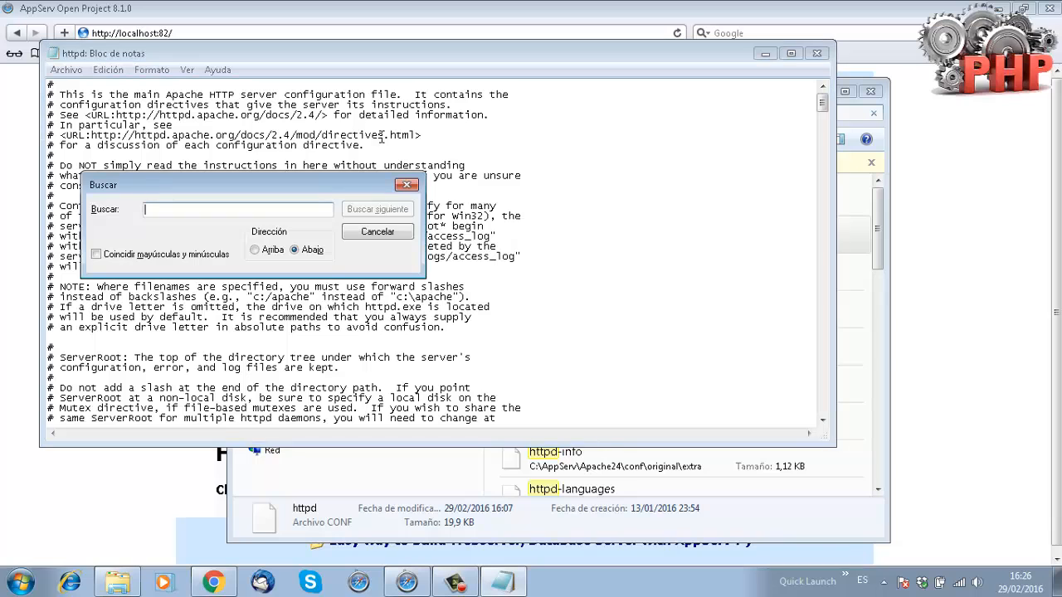
type("port")
key("Return")
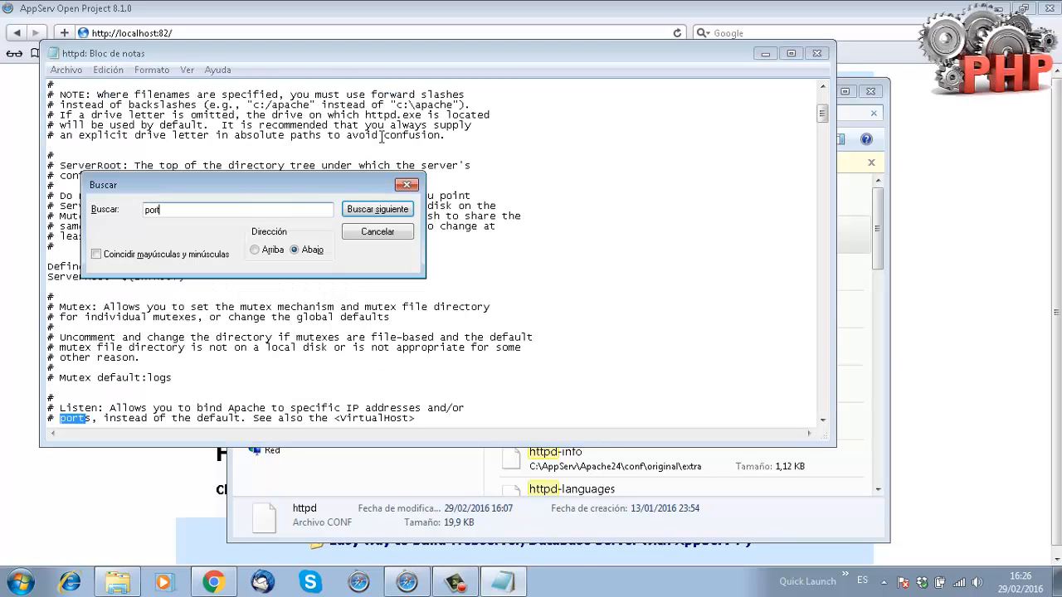
key("Return")
key("Escape")
key("Up")
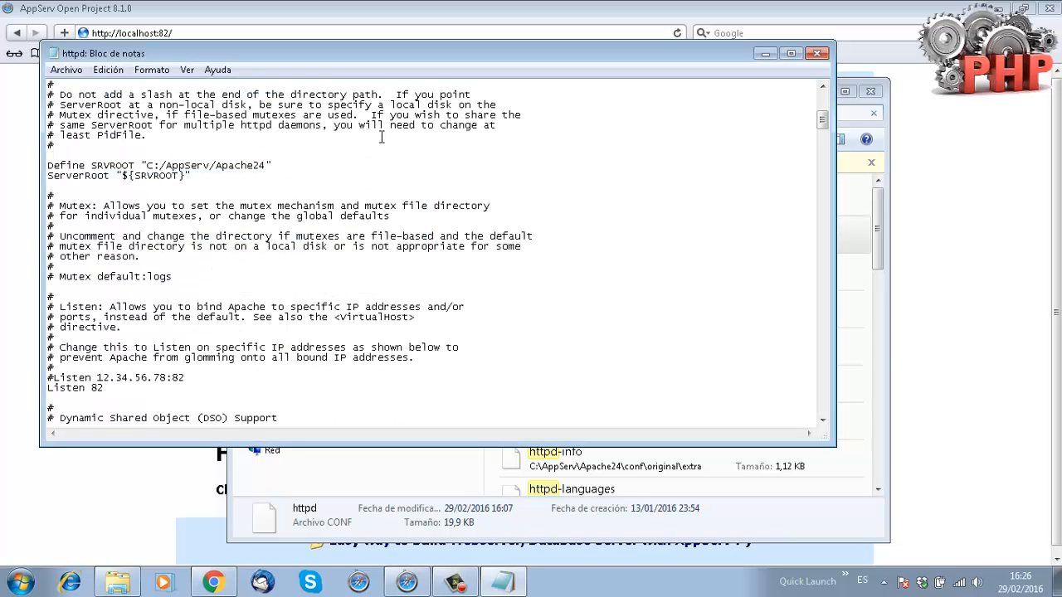
key("BackSpace")
type("0")
key("BackSpace")
type("0")
Save httpd.conf and restart Apache to apply port 80.
left_click(817, 55)
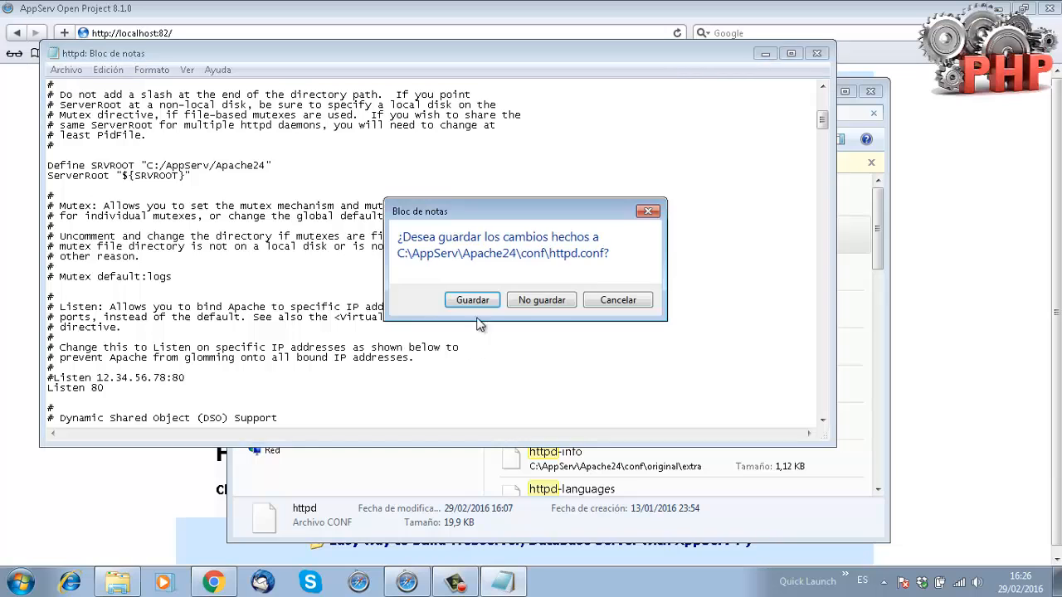
left_click(473, 302)
key("super")
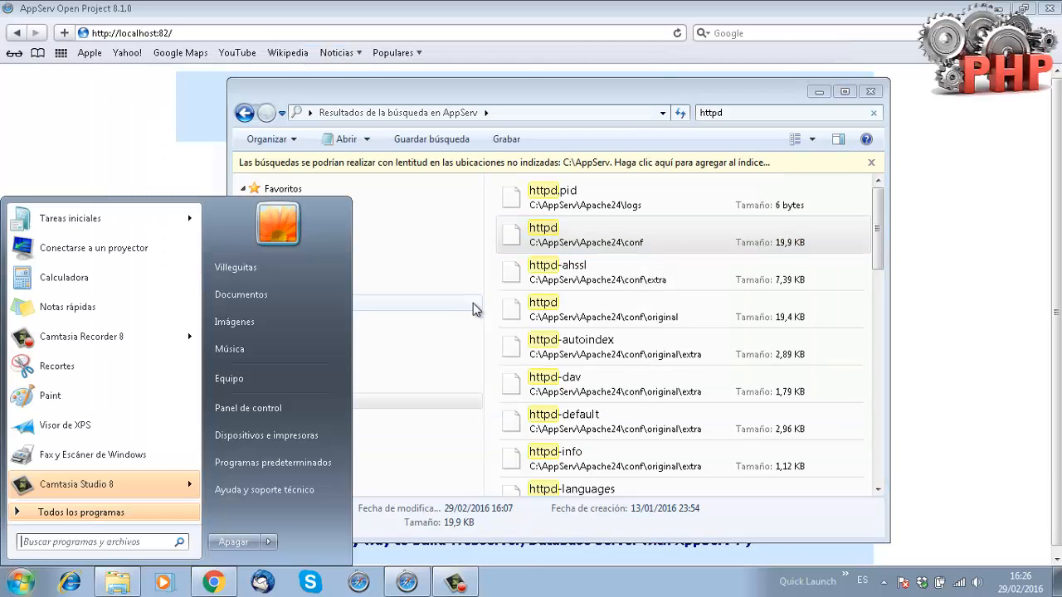
type("rest")
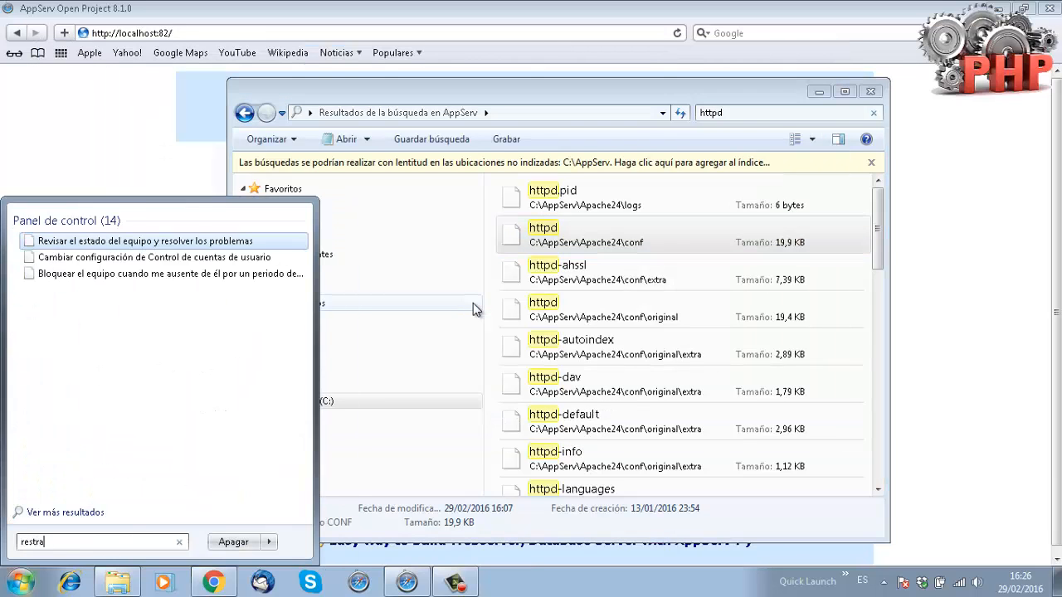
key("Return")
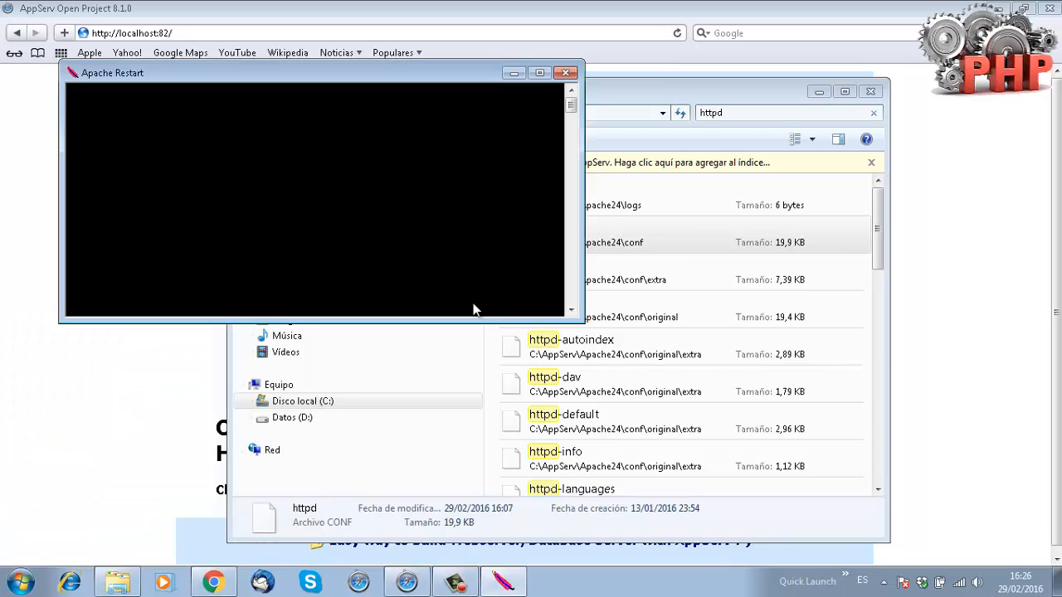
left_click(400, 39)
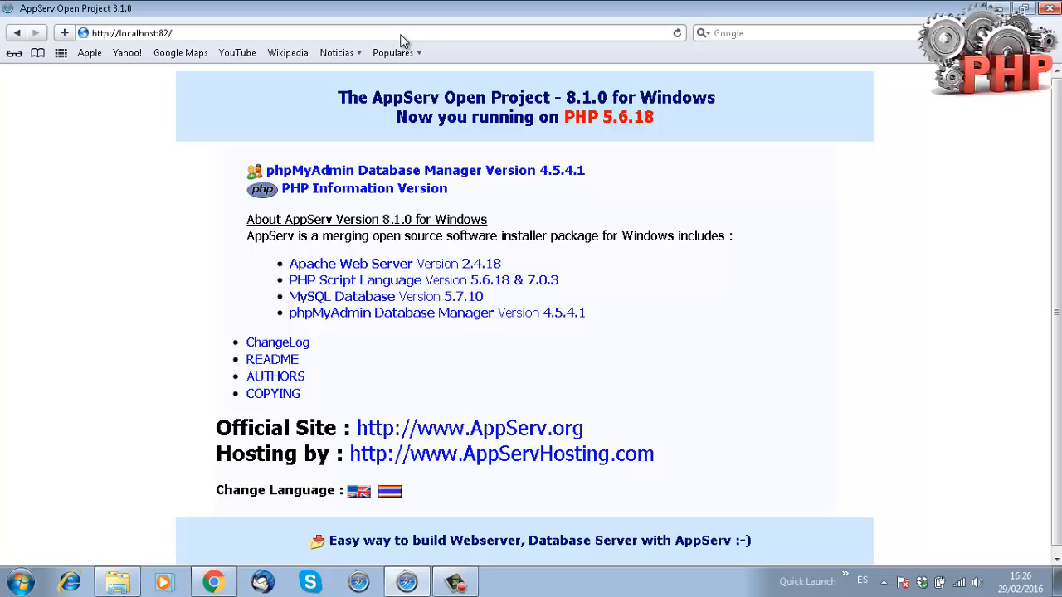
left_click(401, 35)
key("Return")
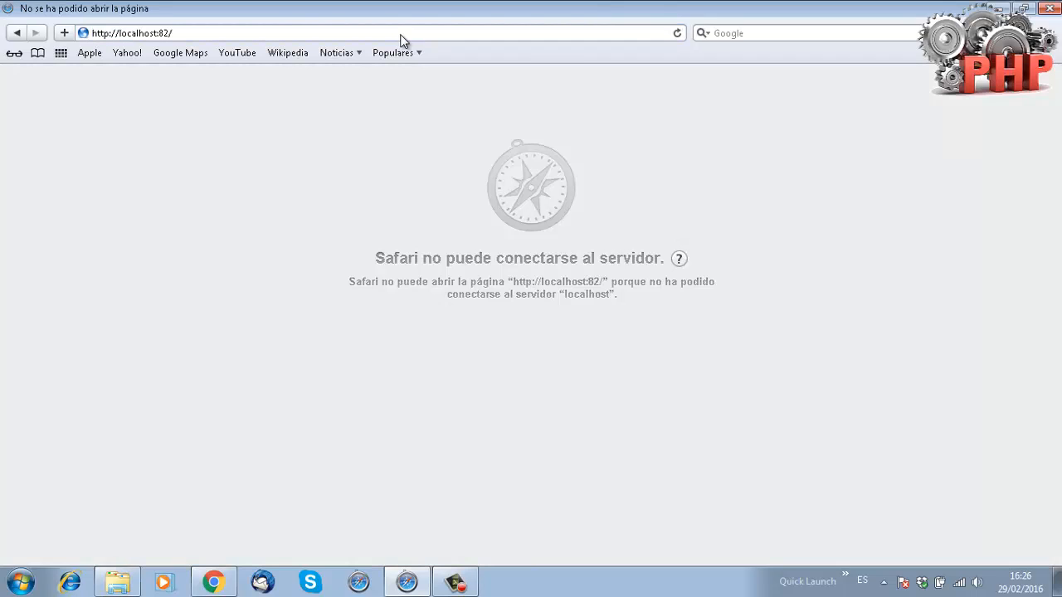
left_click(401, 35)
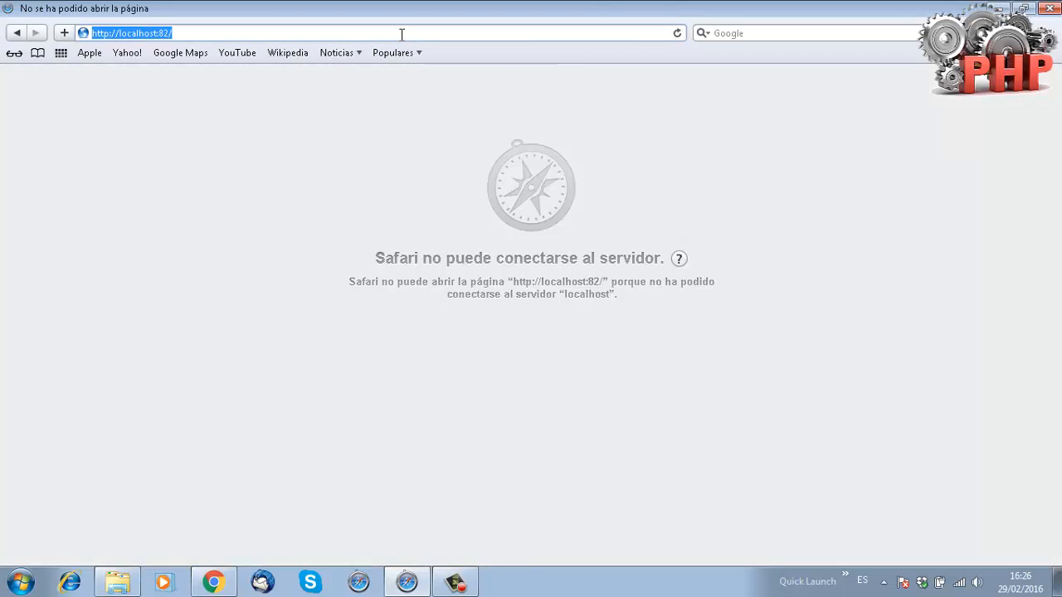
left_click(401, 35)
key("Left")
key("BackSpace")
key("BackSpace")
key("BackSpace")
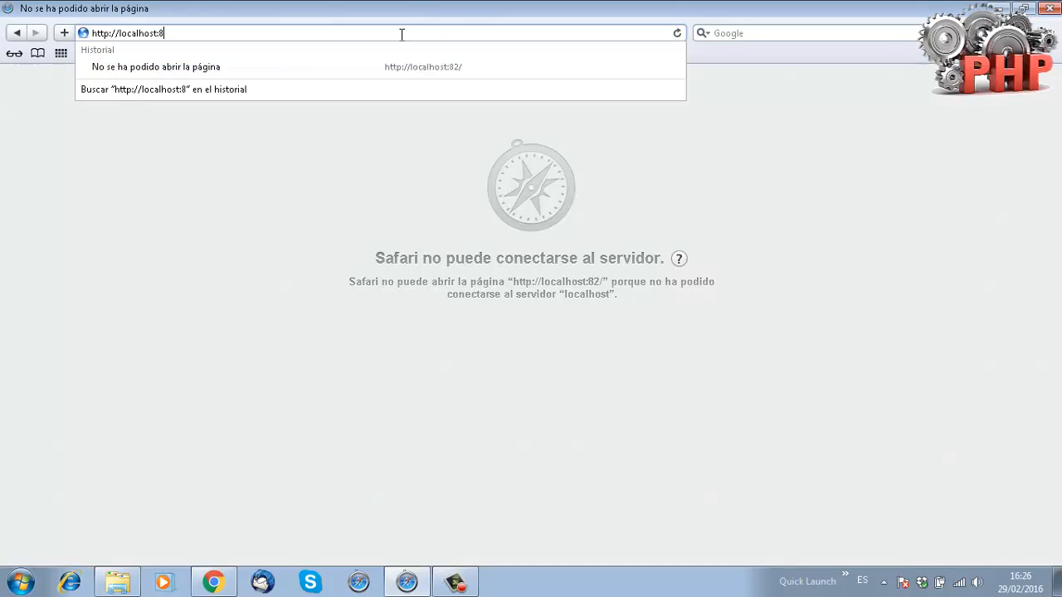
key("Return")
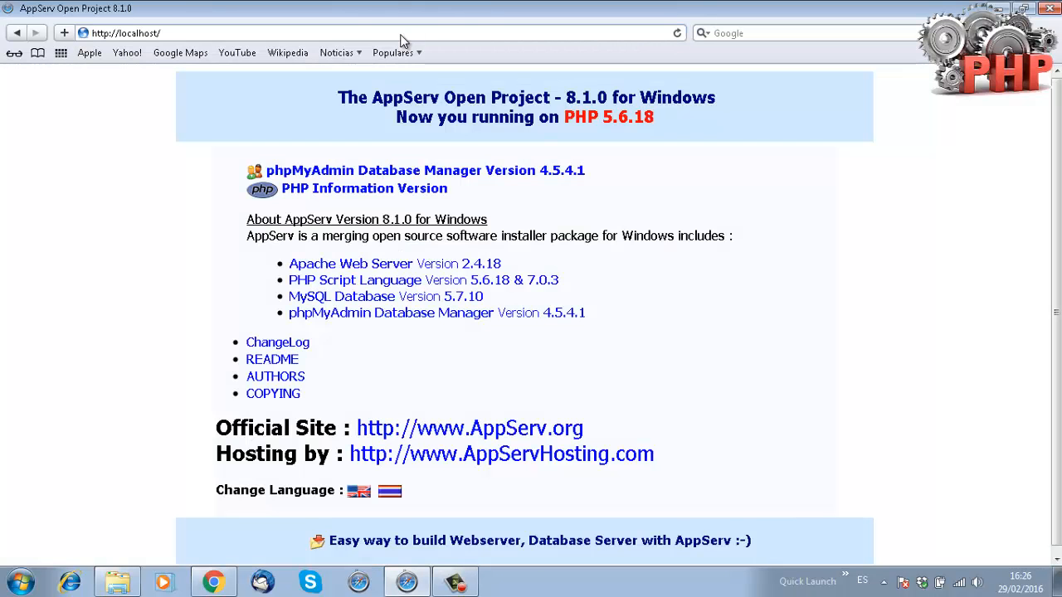